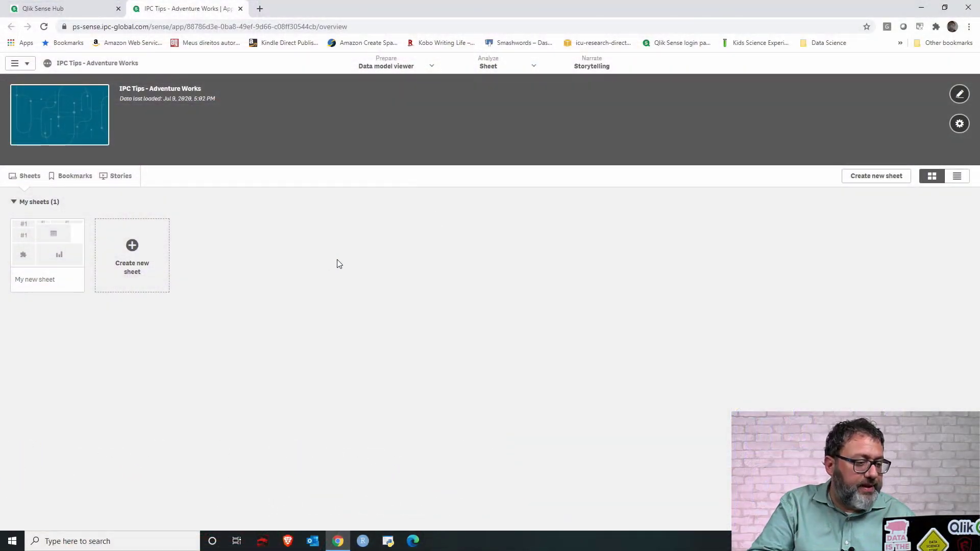
- Open the Data model viewer for the IPC Tips - Adventure Works app
left_click(392, 68)
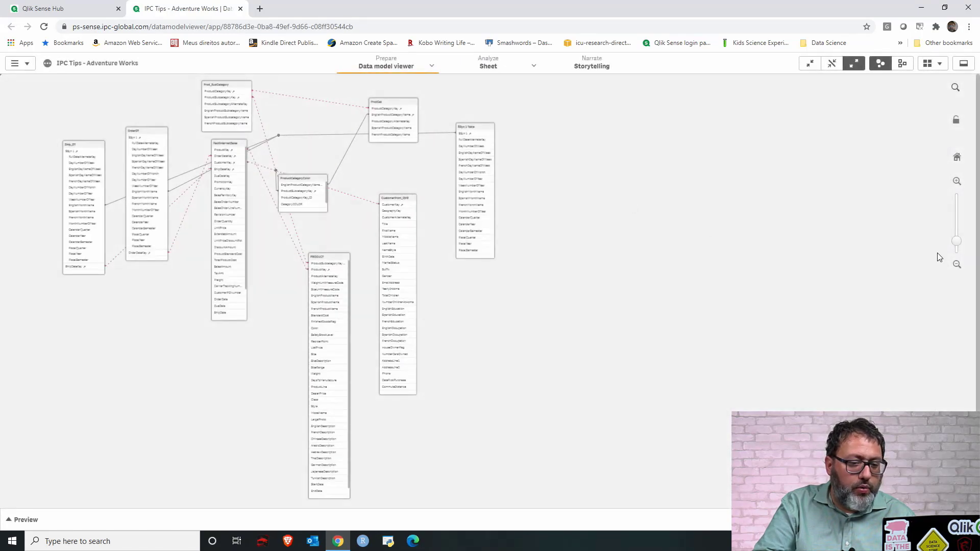
- Zoom into the diagram and select FactInternetSales to highlight its linked tables
left_click_drag(959, 245, 956, 231)
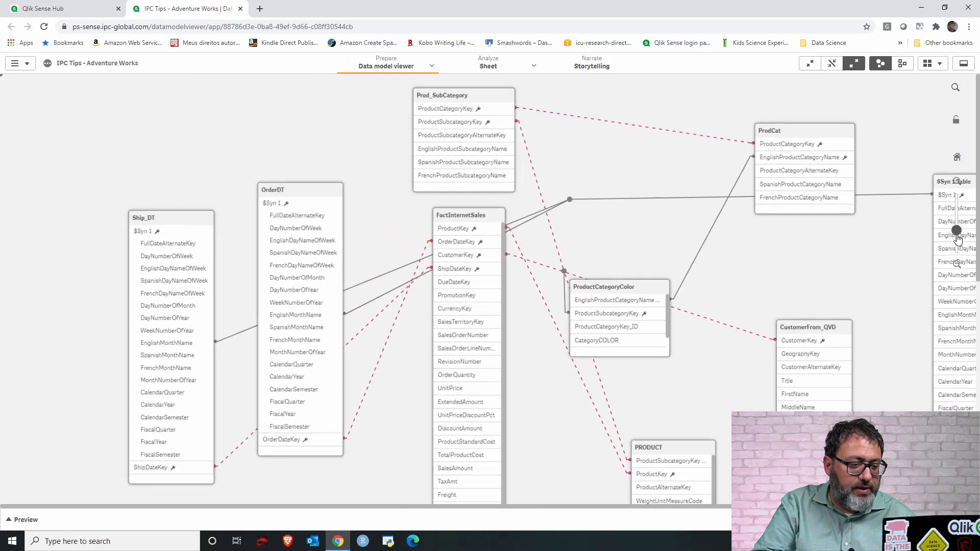
left_click(449, 225)
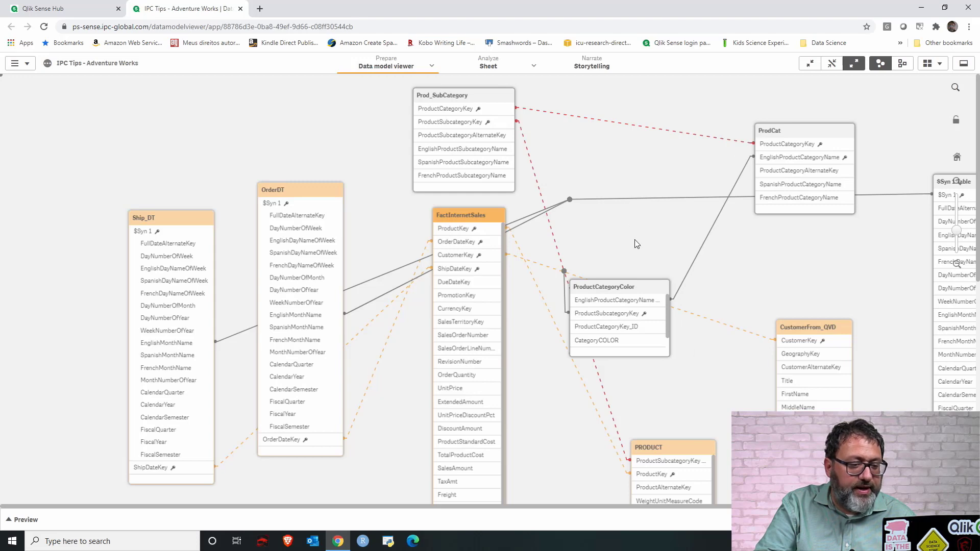
- Select OrderDT, then move the Ship_DT and OrderDT tables up and to the right
left_click(300, 195)
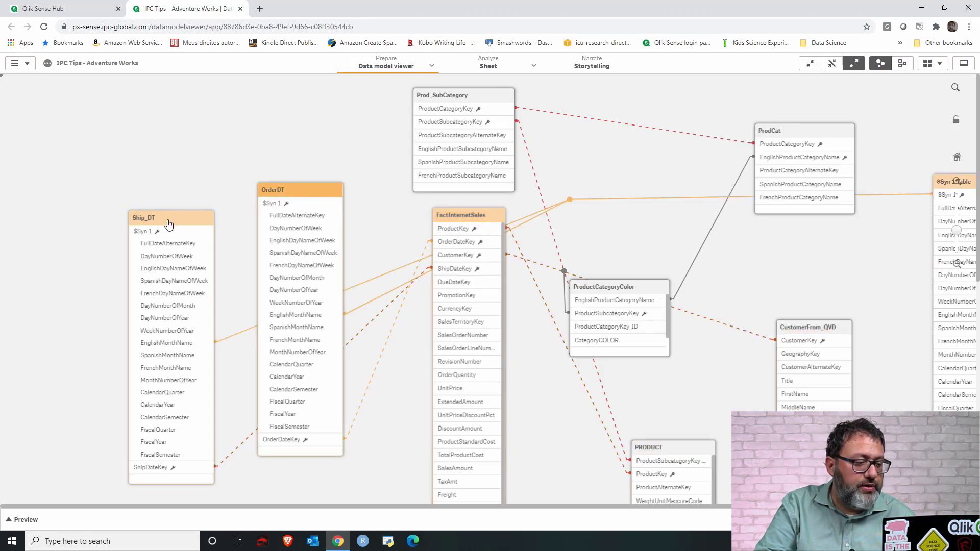
left_click_drag(169, 224, 191, 191)
left_click_drag(270, 193, 293, 173)
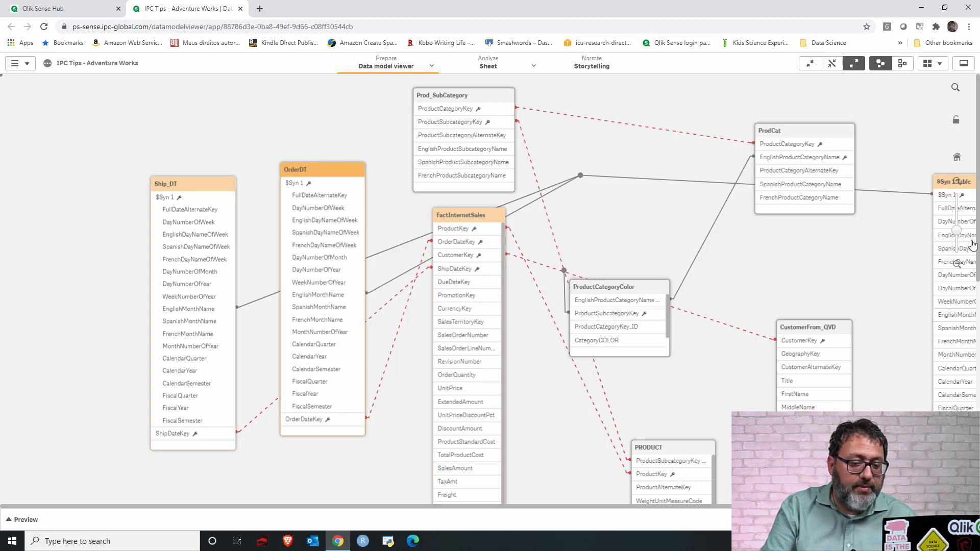
- Bring the $Syn 1 Table onto the canvas and position it between Ship_DT and OrderDT
left_click_drag(977, 232, 978, 263)
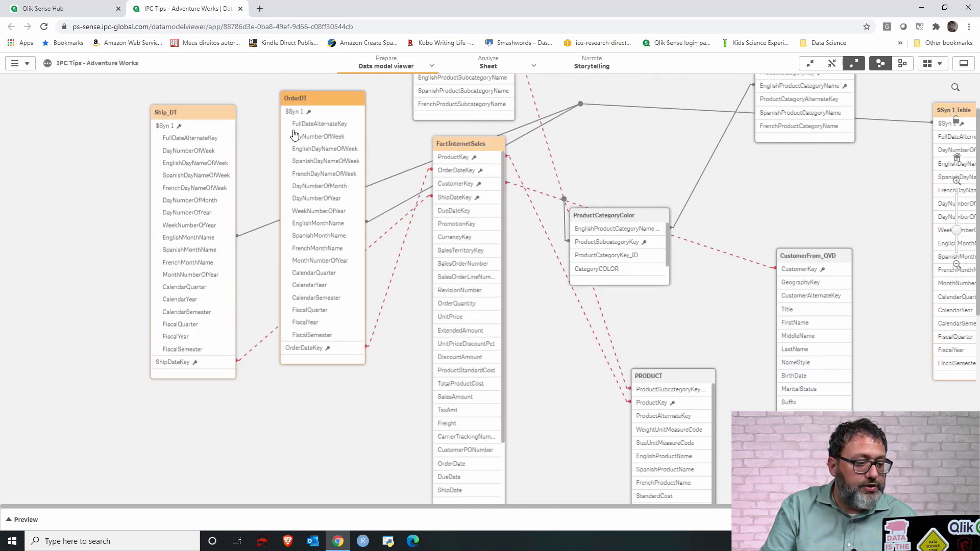
left_click(294, 113)
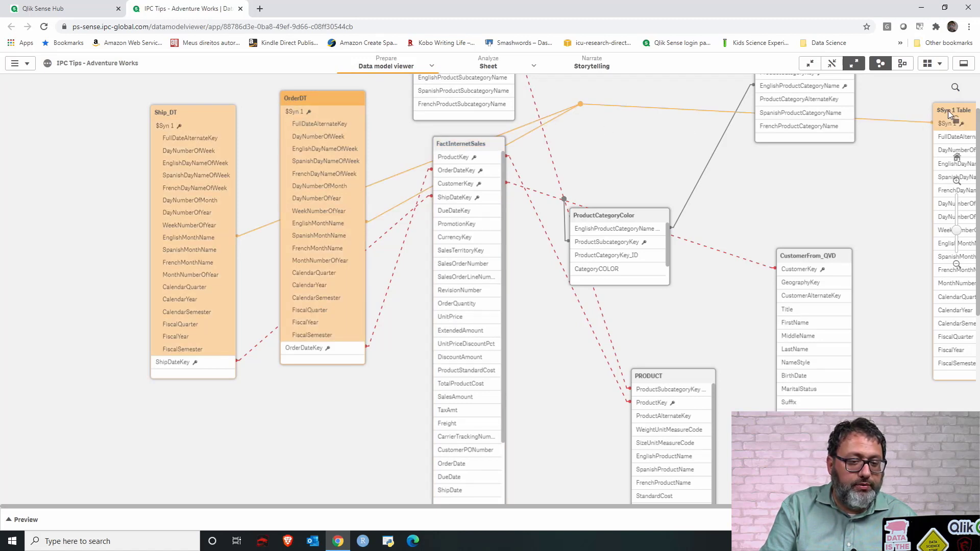
left_click_drag(942, 112, 242, 170)
left_click_drag(303, 102, 393, 115)
left_click_drag(279, 166, 325, 134)
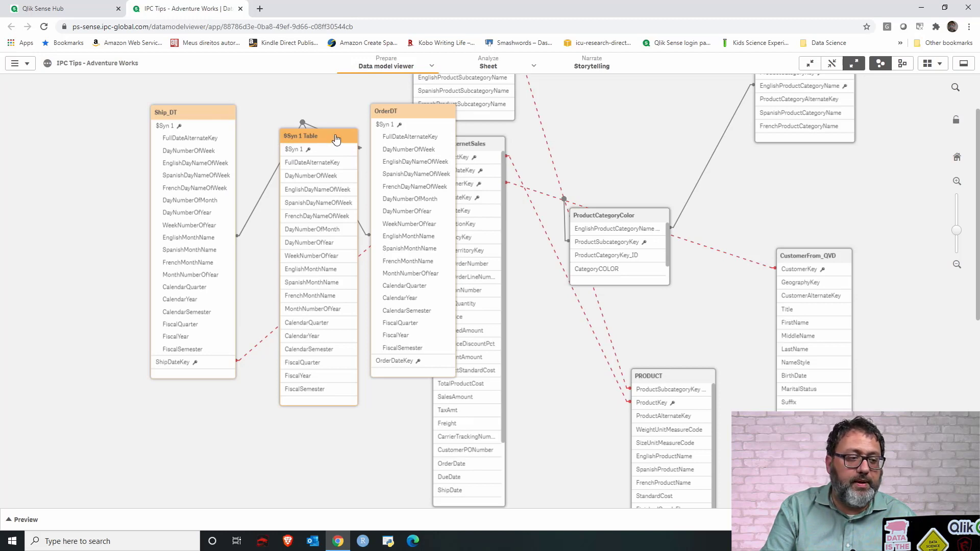
- Select the $Syn 1 field to highlight Ship_DT, OrderDT and their connecting lines
left_click(309, 154)
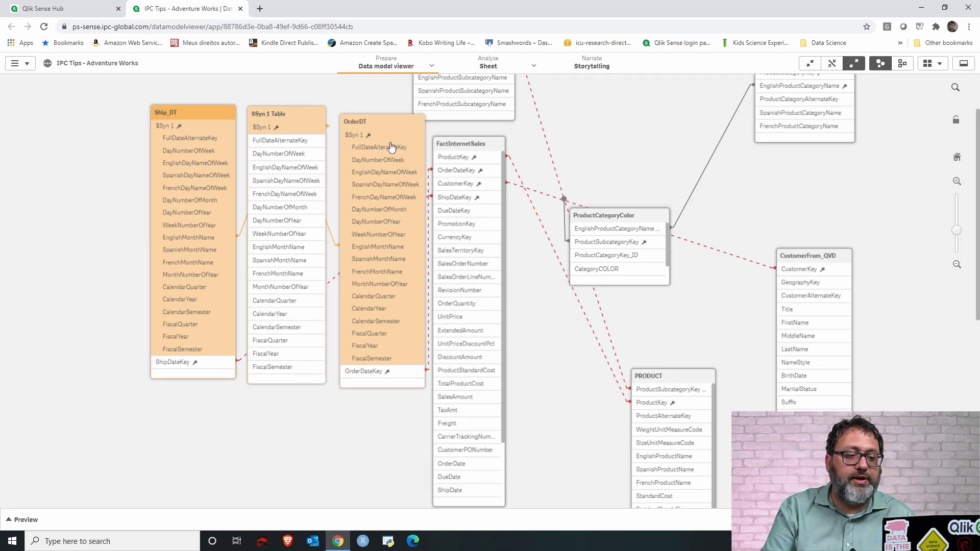
- Select FactInternetSales to highlight its links to the date, customer and product tables
left_click(466, 143)
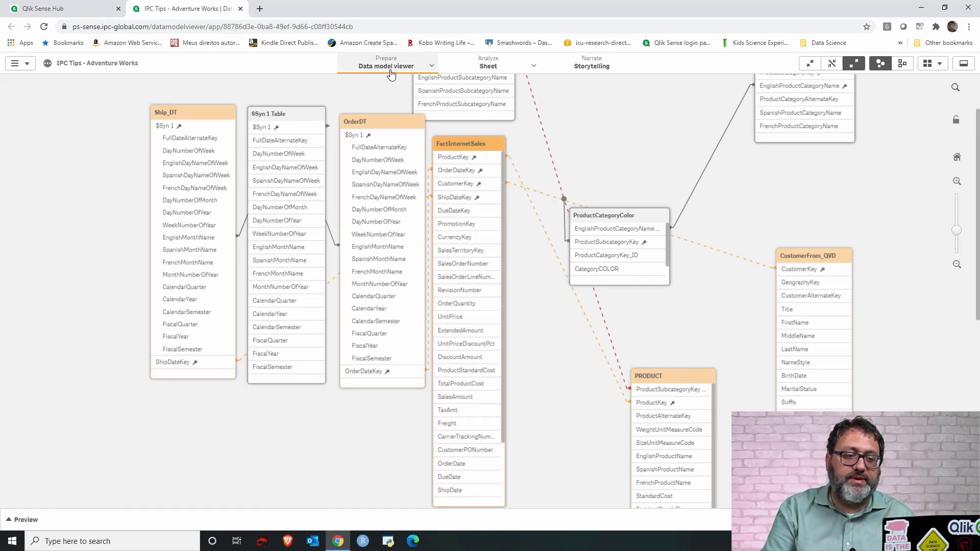
- Switch from the data model viewer to the Data load editor via the Prepare menu
left_click(431, 66)
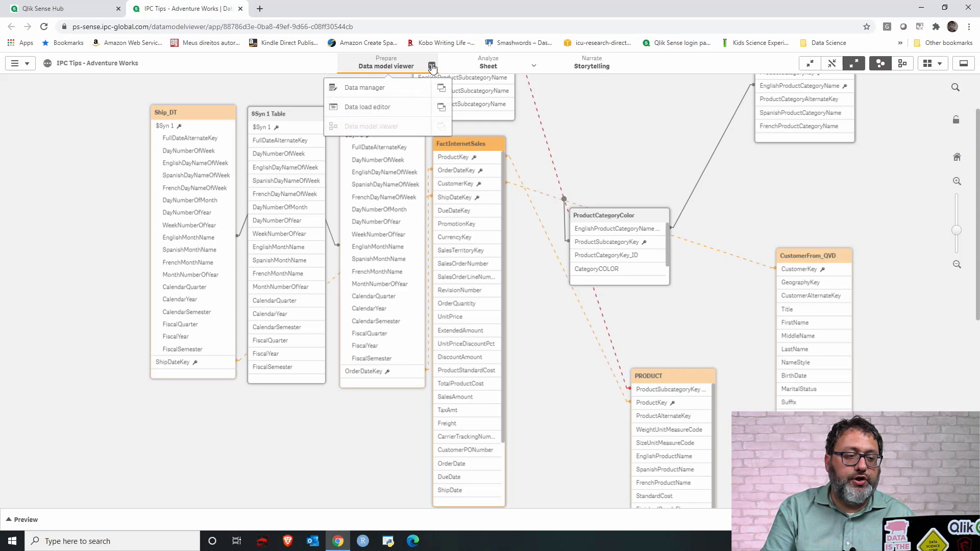
left_click(392, 113)
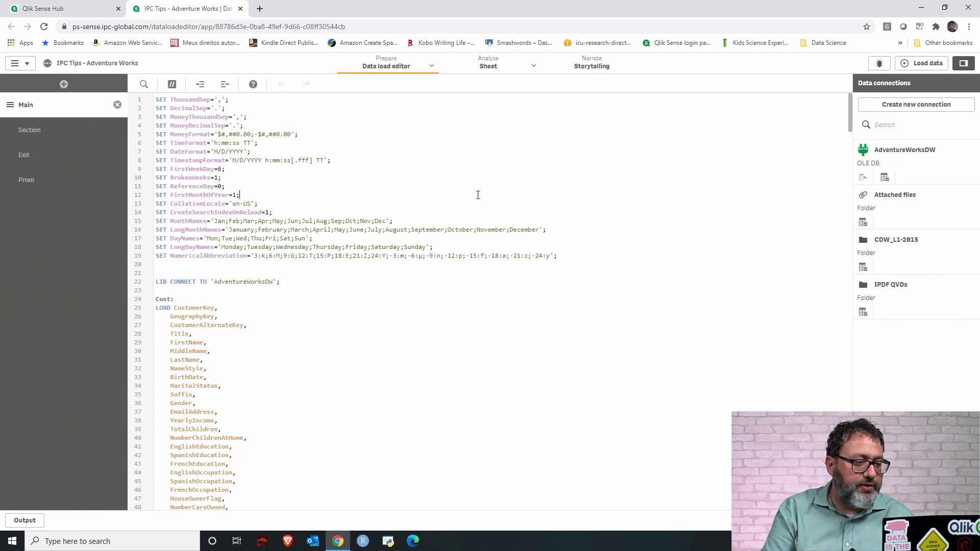
- Search the script for 'OrderDT' and locate its DimDate load with DateKey AS OrderDateKey
left_click(144, 84)
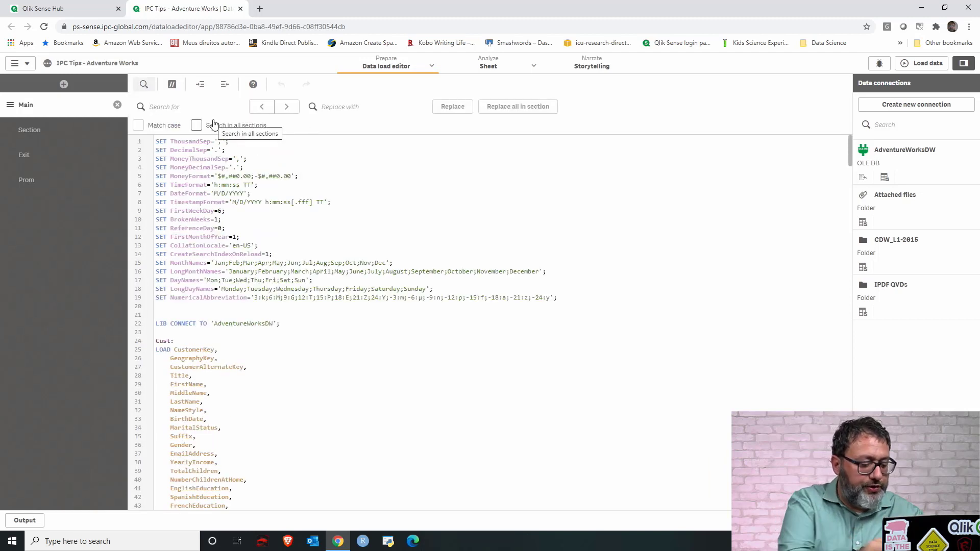
type("OrderD")
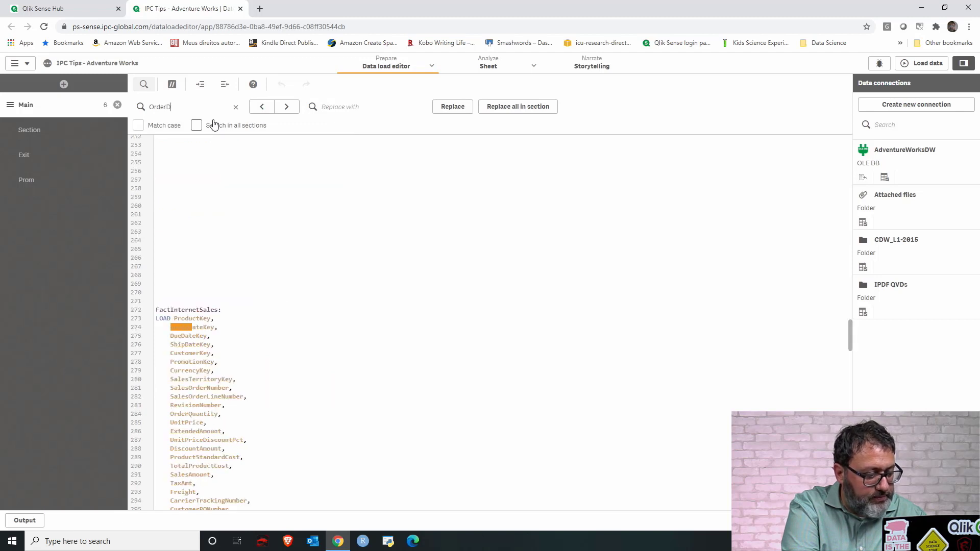
type("T")
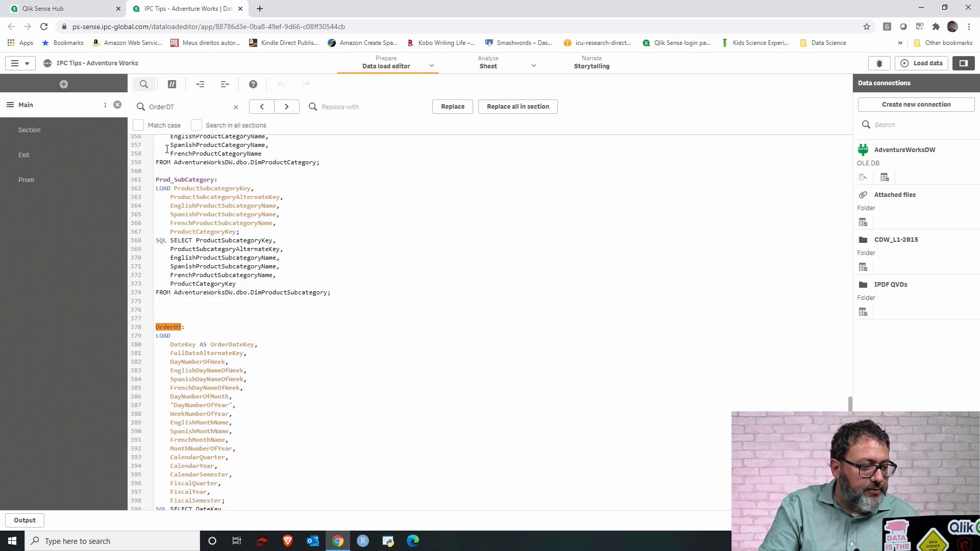
left_click(144, 85)
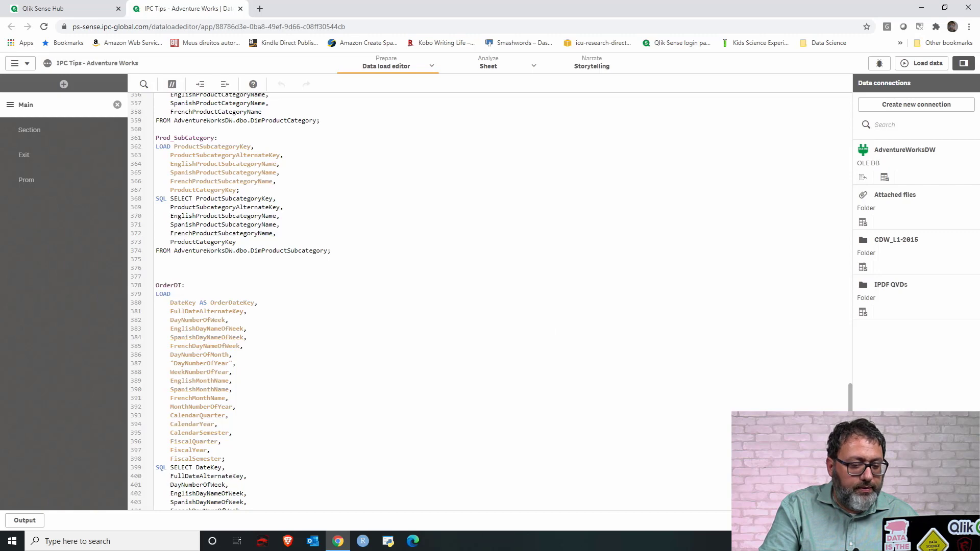
scroll(294, 189, "down", 3)
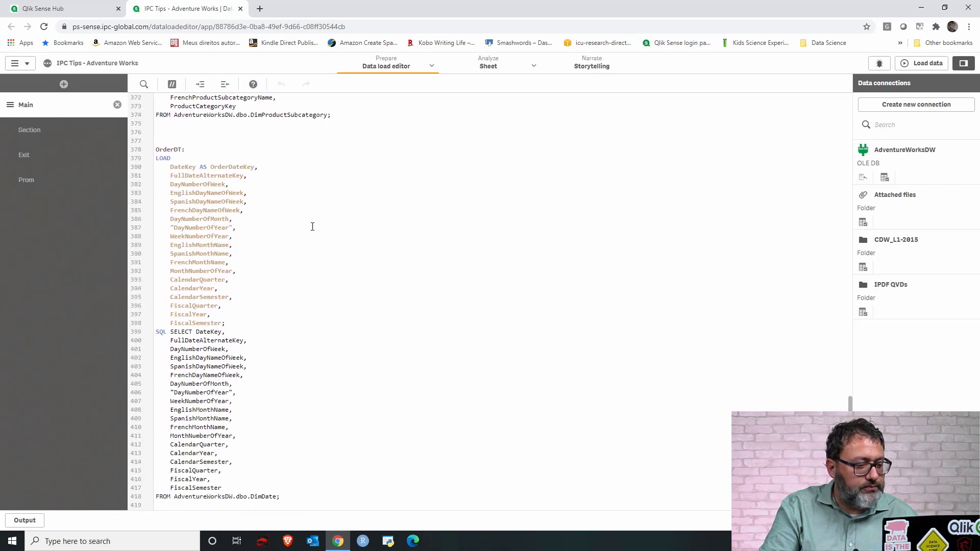
left_click_drag(240, 315, 230, 201)
left_click(229, 200)
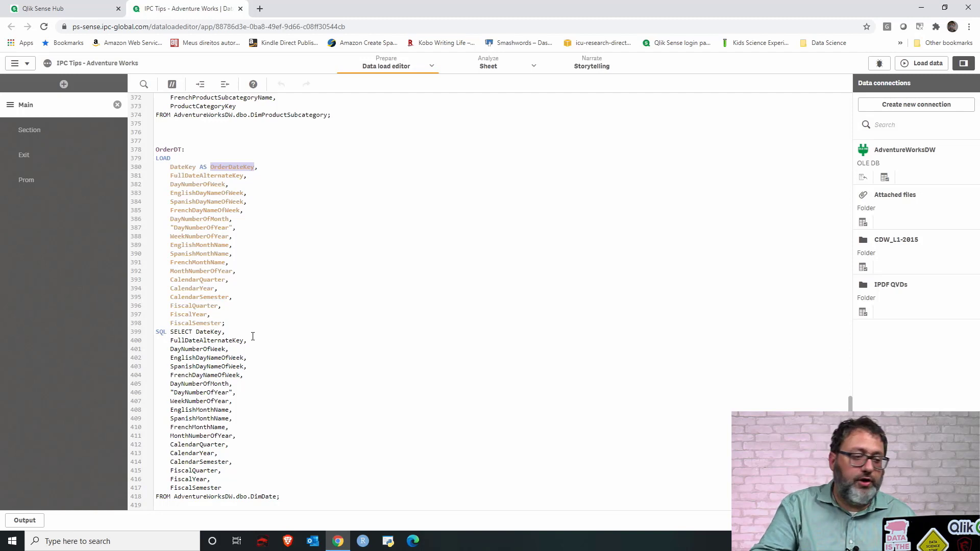
- Insert a 'Qualify *;' statement on new lines above the OrderDT load
left_click(174, 127)
key("Return")
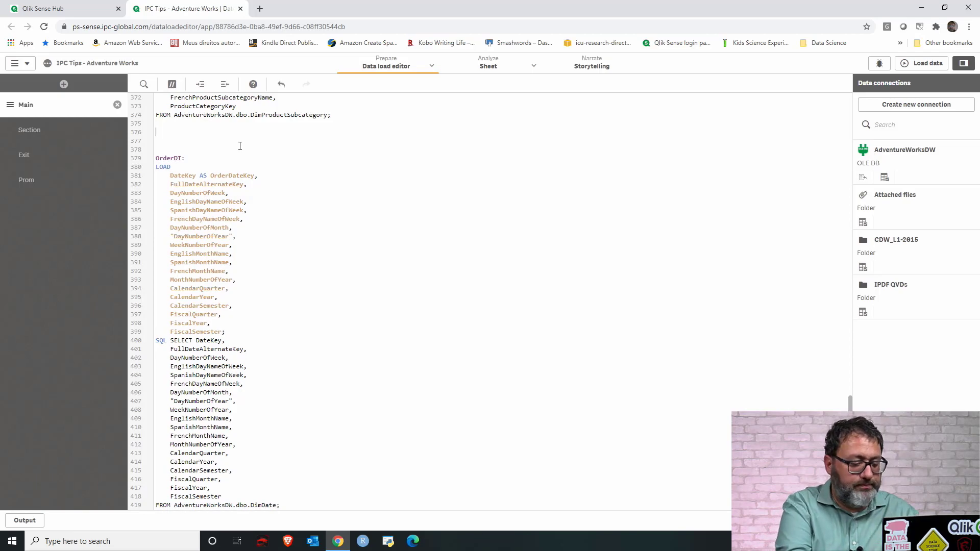
key("Return")
type("Qualify")
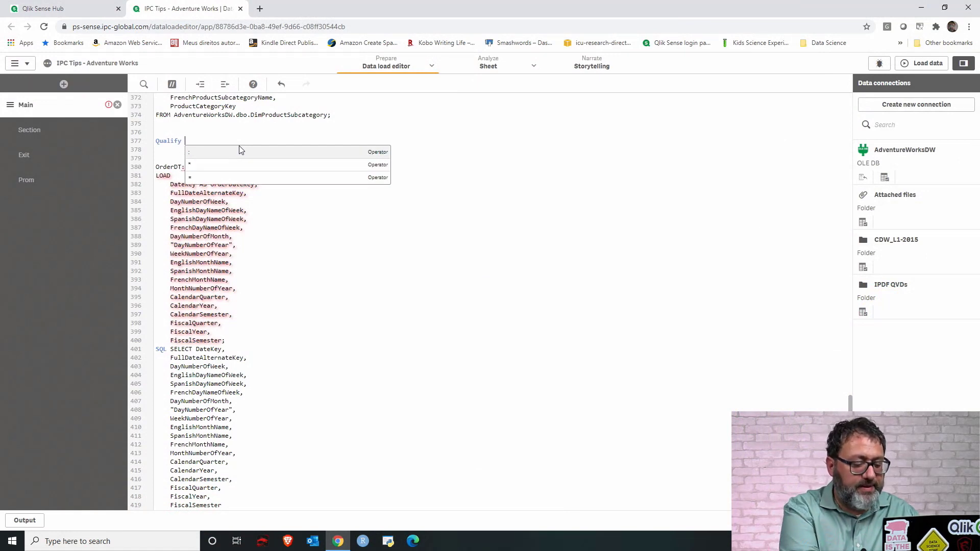
type("*")
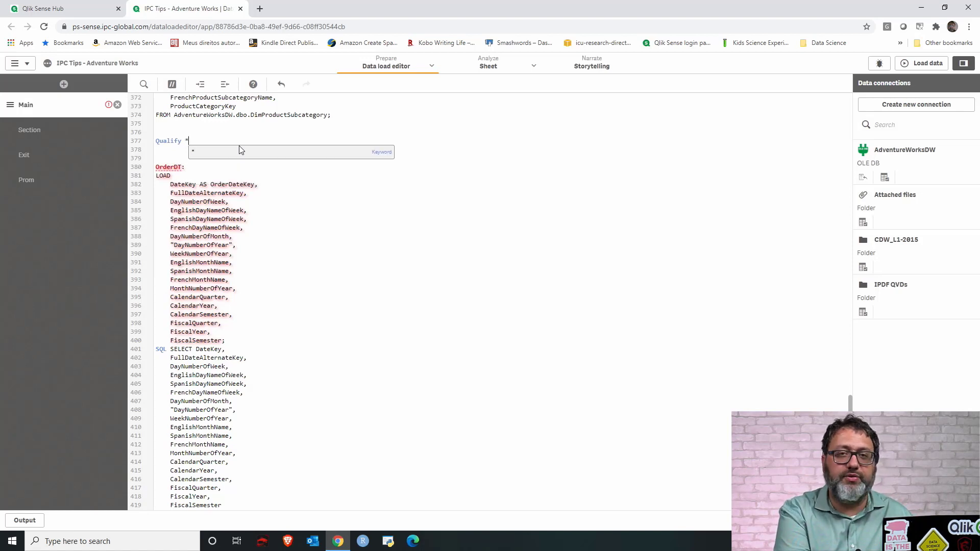
type(";")
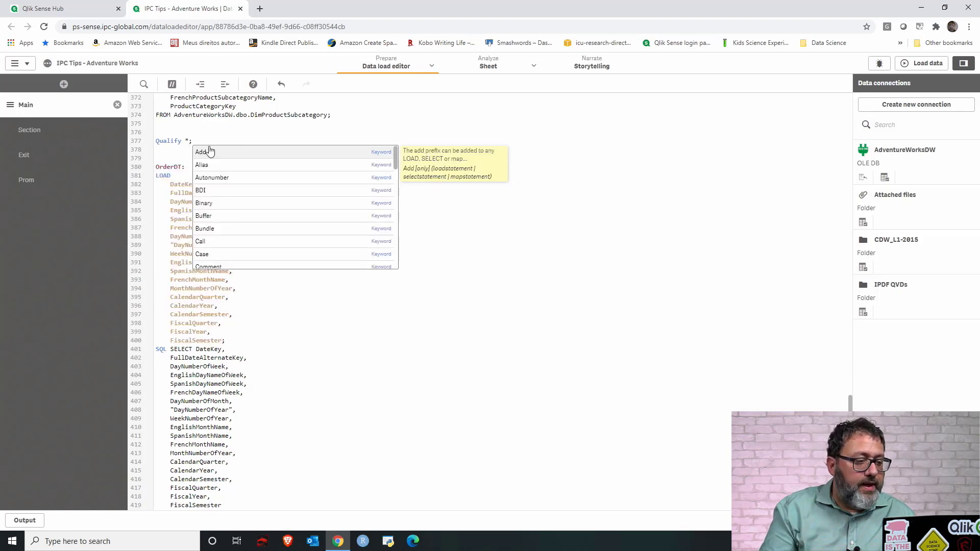
- Check the OrderDateKey alias, then add an empty line below 'Qualify *;'
left_click(156, 149)
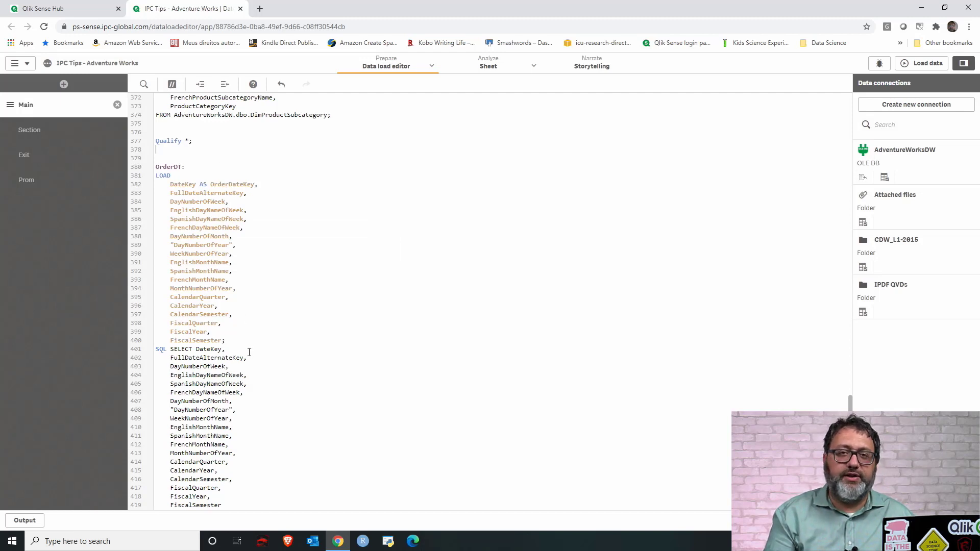
double_click(239, 183)
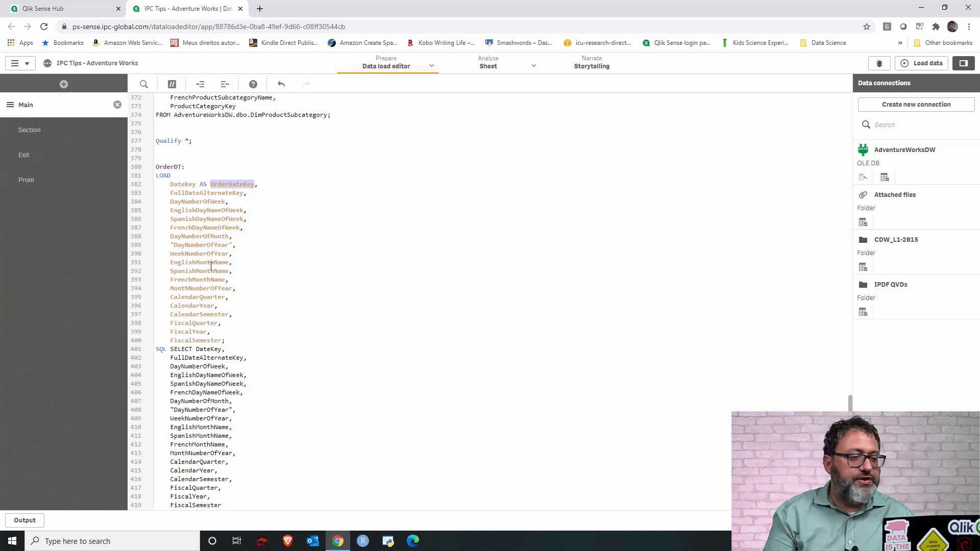
left_click(225, 145)
key("Return")
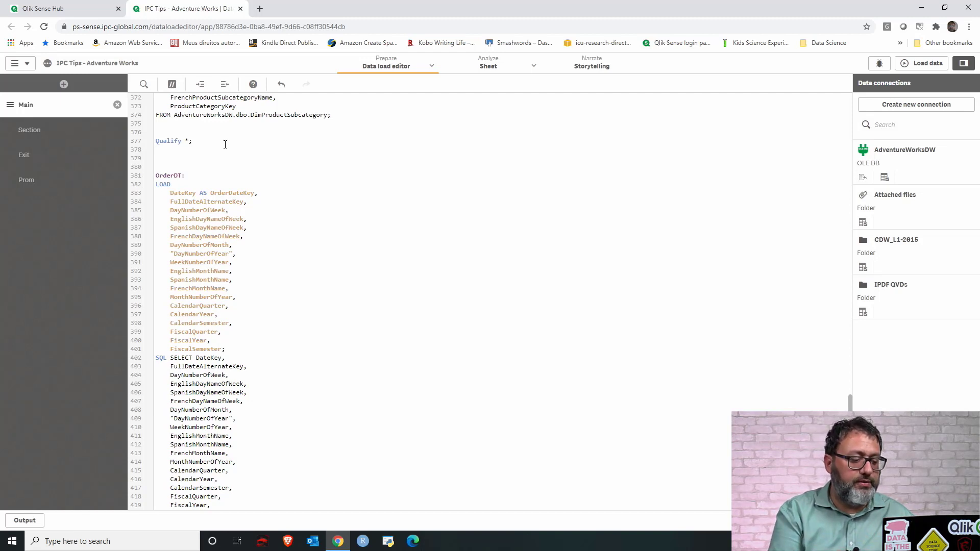
- Write 'Unqualify OrderDateKey;' below Qualify *;, copying the alias from the OrderDT load
type("Un")
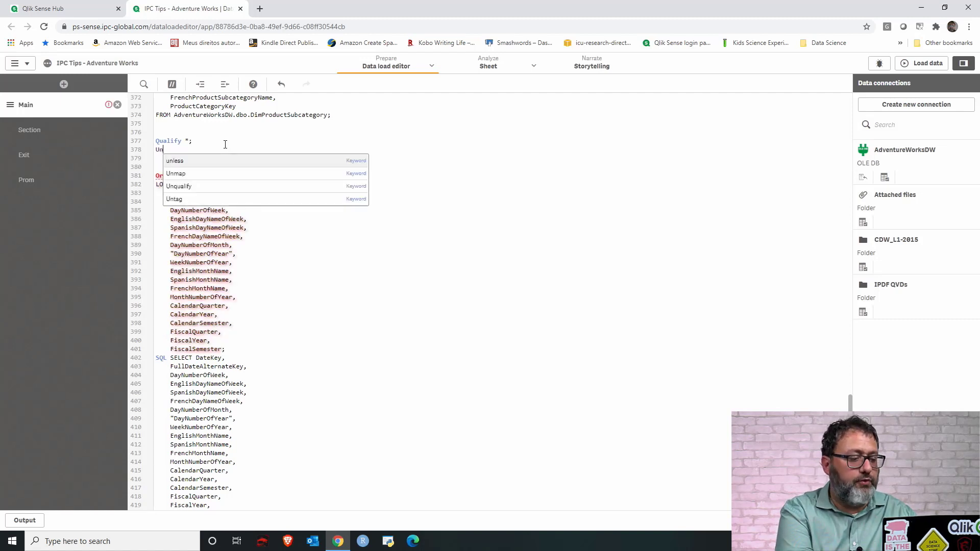
type("qu")
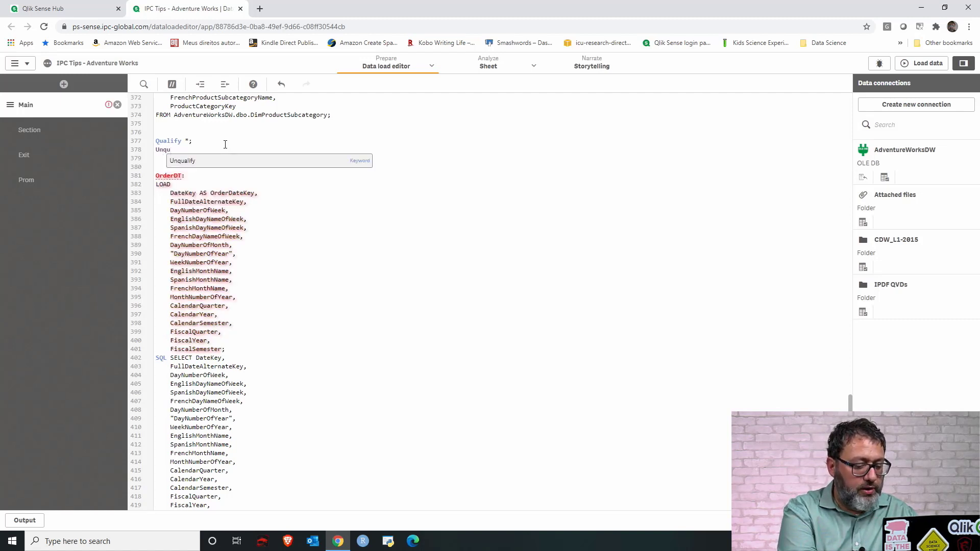
key("Return")
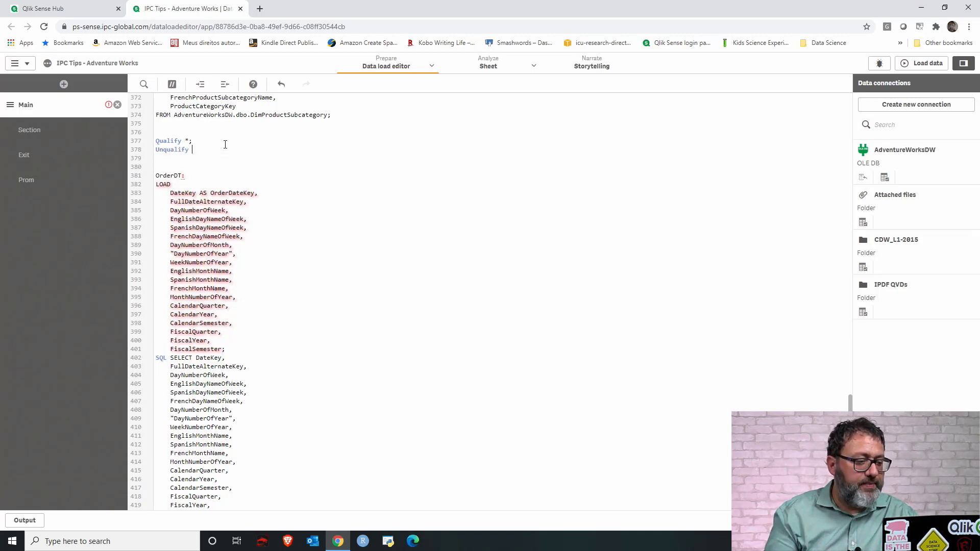
double_click(240, 192)
key("ctrl+c")
left_click(204, 149)
key("ctrl+v")
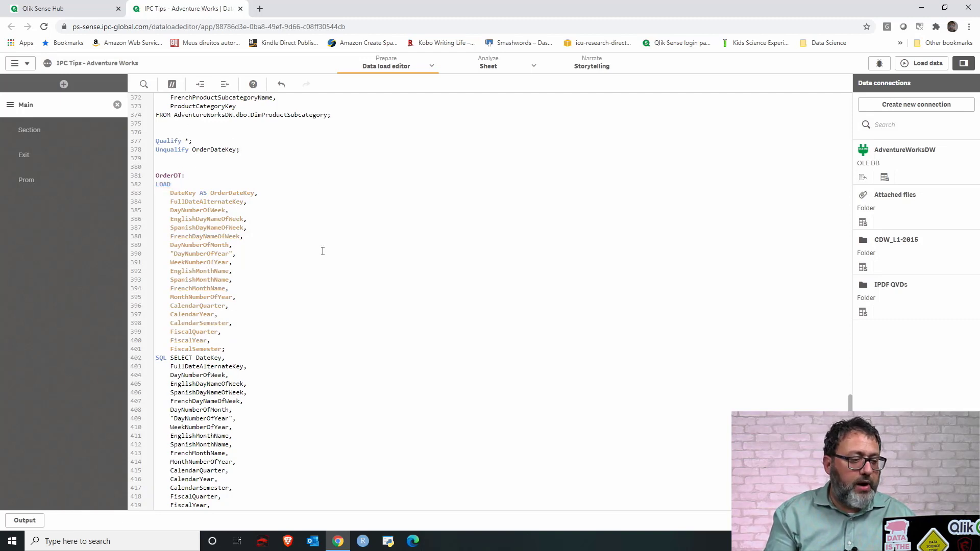
double_click(236, 194)
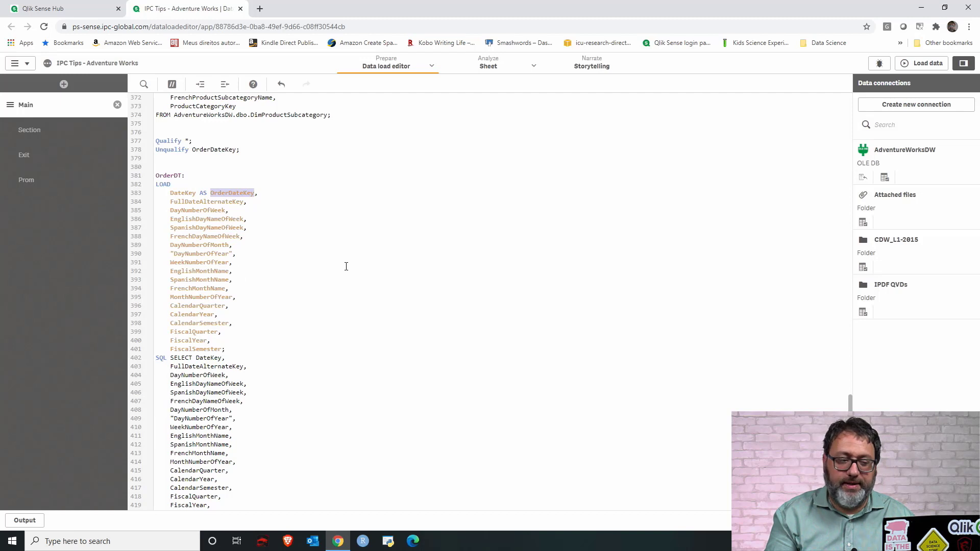
left_click(165, 141)
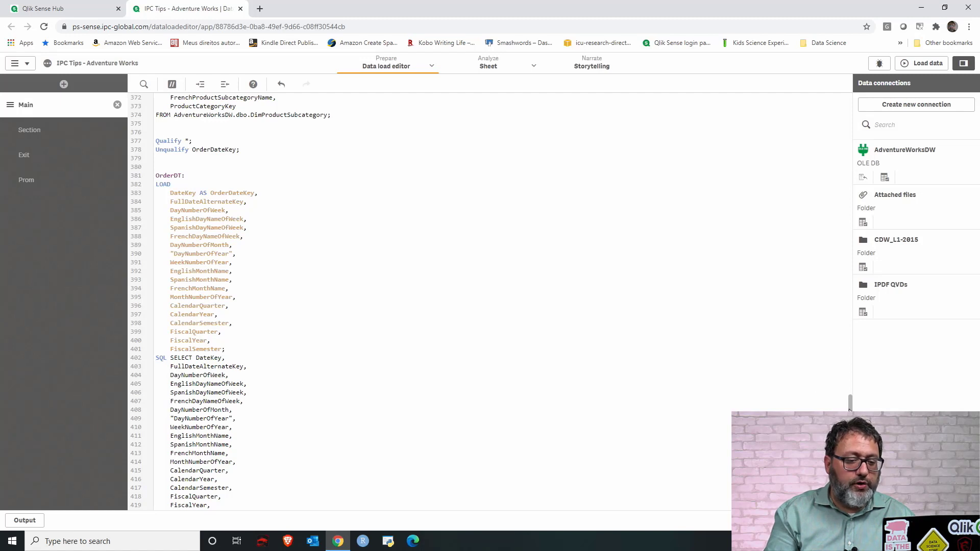
- Add an 'Unqualify *;' line directly after the FROM AdventureWorksDW.dbo.DimDate line
scroll(845, 408, "down", 2)
scroll(845, 404, "down", 5)
scroll(845, 404, "up", 8)
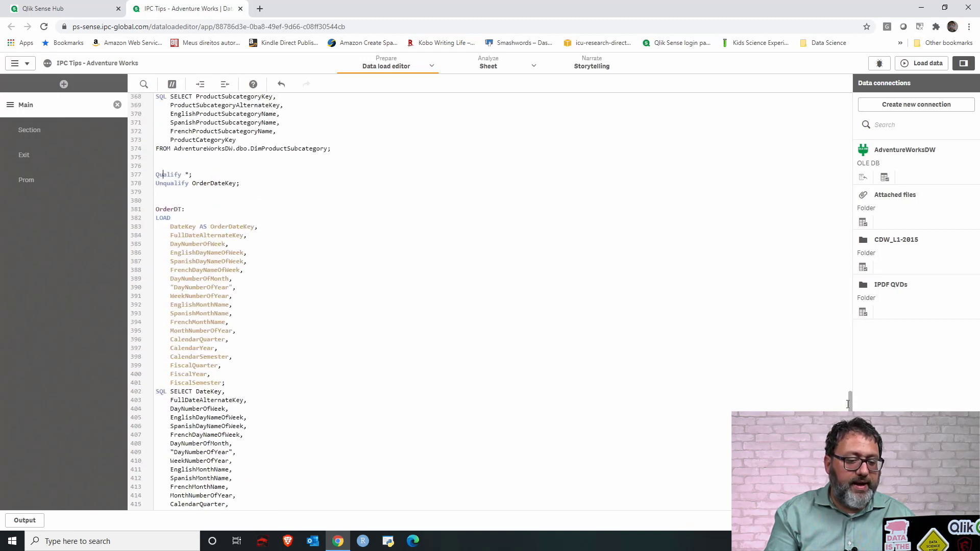
scroll(850, 403, "down", 8)
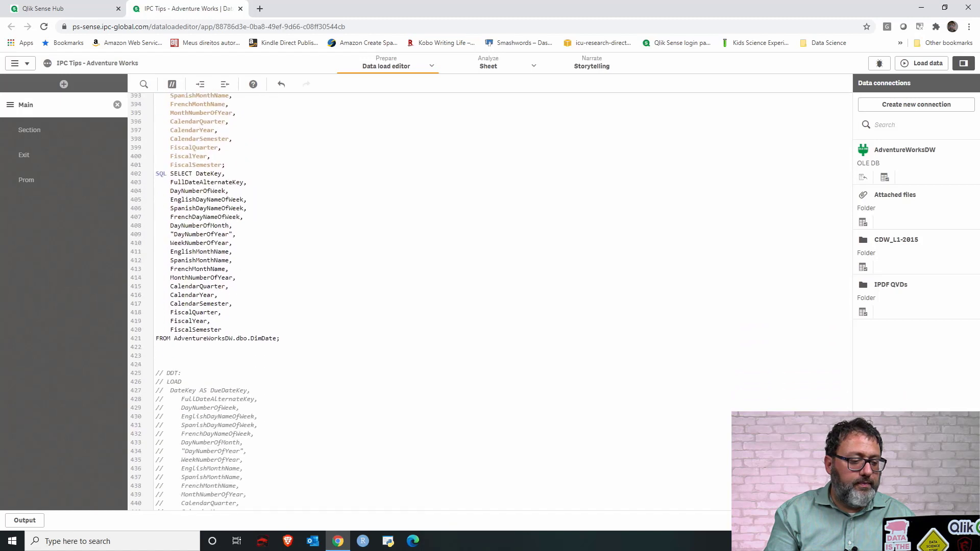
left_click(204, 294)
key("Return")
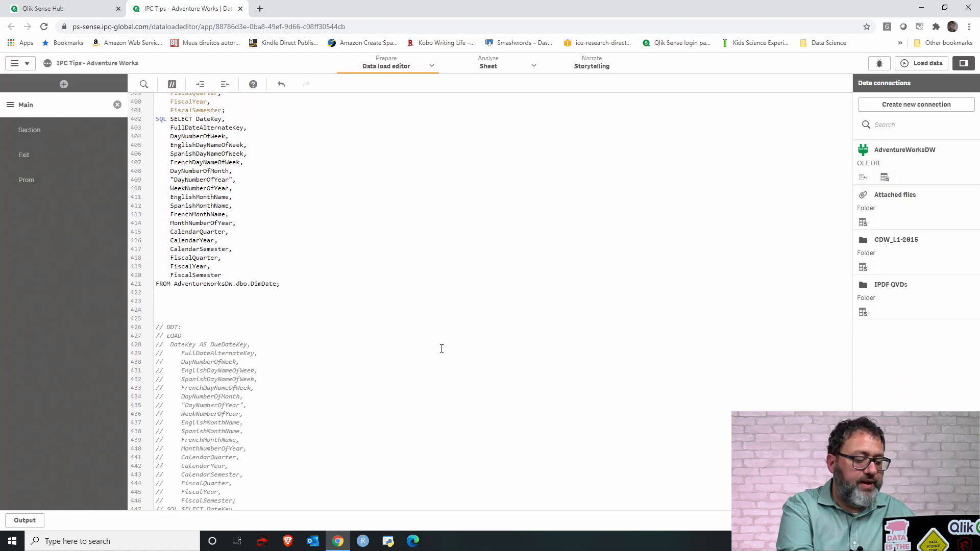
type("Un")
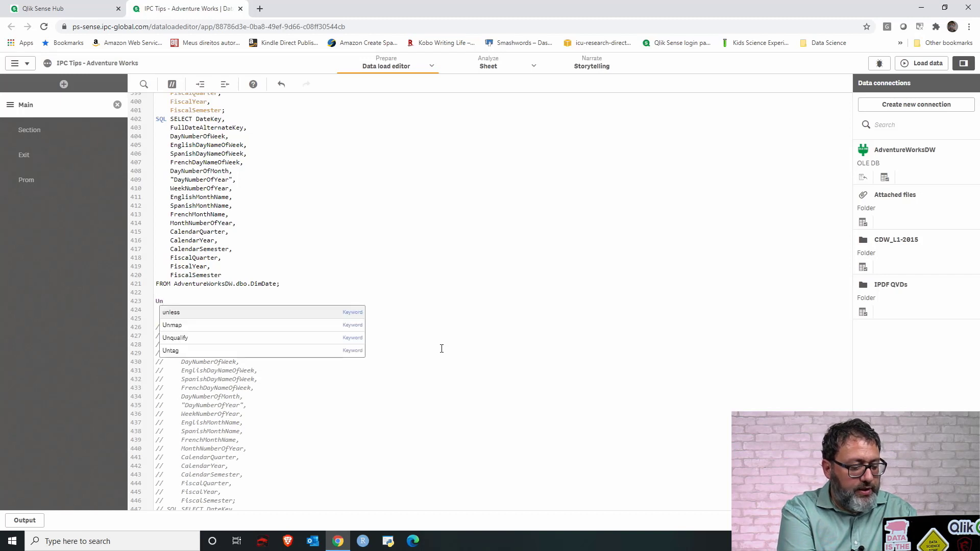
type("qualify ")
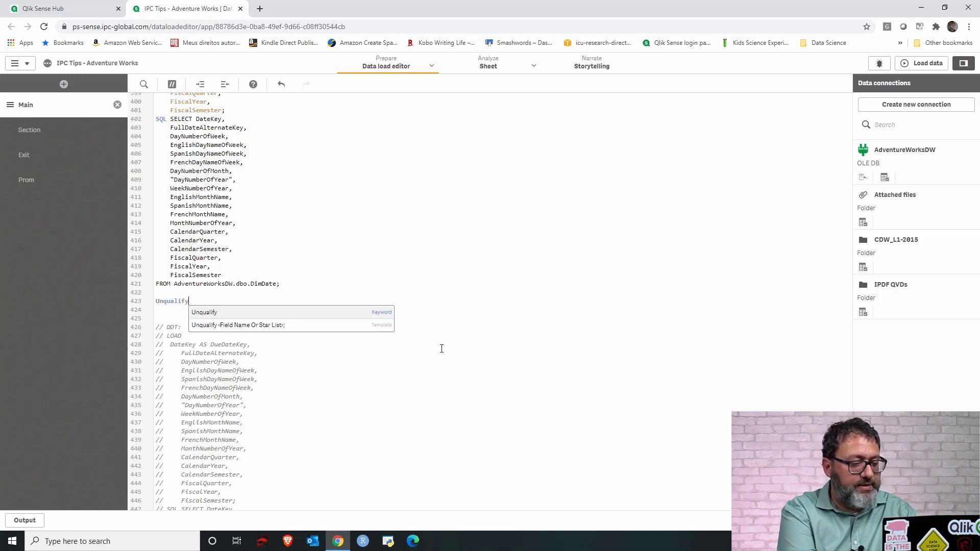
type("*;")
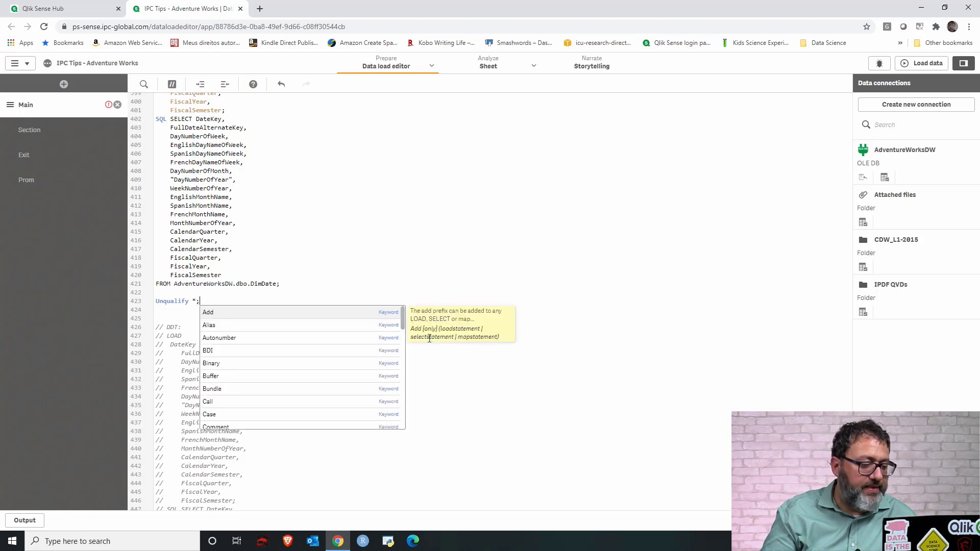
left_click(241, 313)
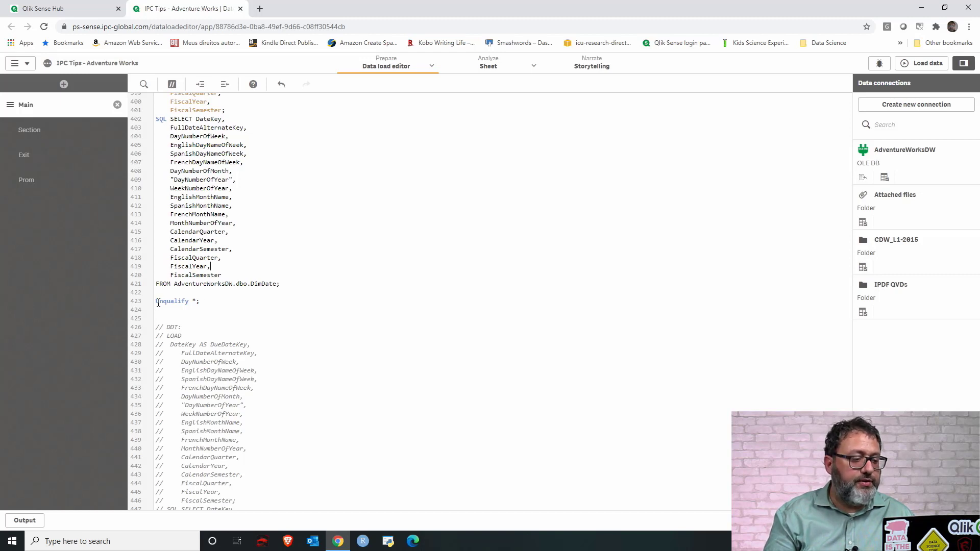
left_click_drag(158, 304, 208, 301)
left_click(212, 304)
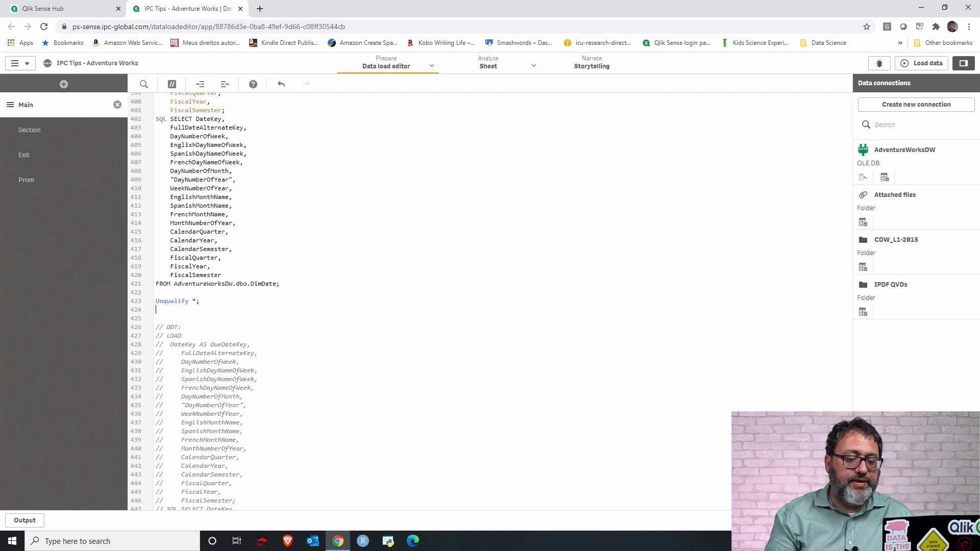
- Search the script for 'Ship_DT' to bring up its DateKey as ShipDateKey load block
left_click_drag(847, 436, 663, 157)
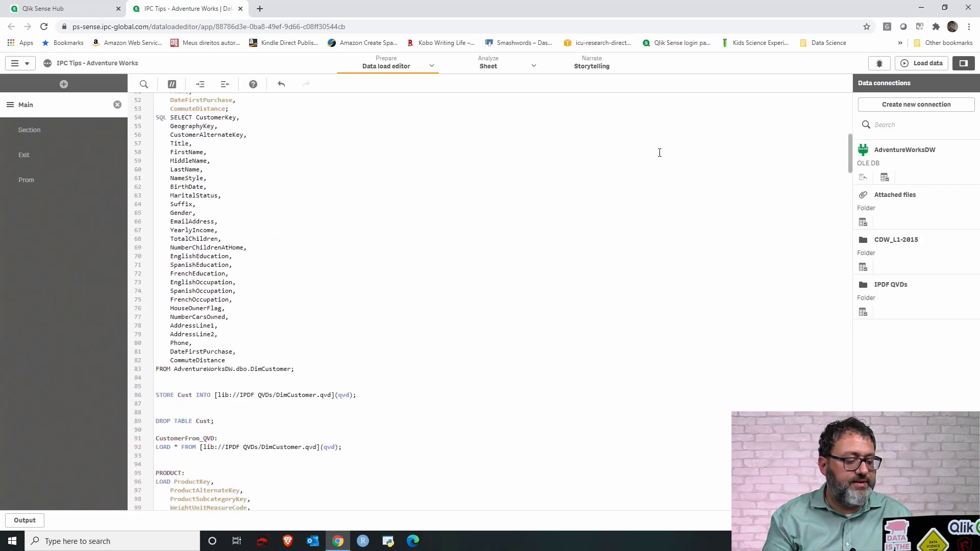
left_click(302, 161)
left_click(143, 83)
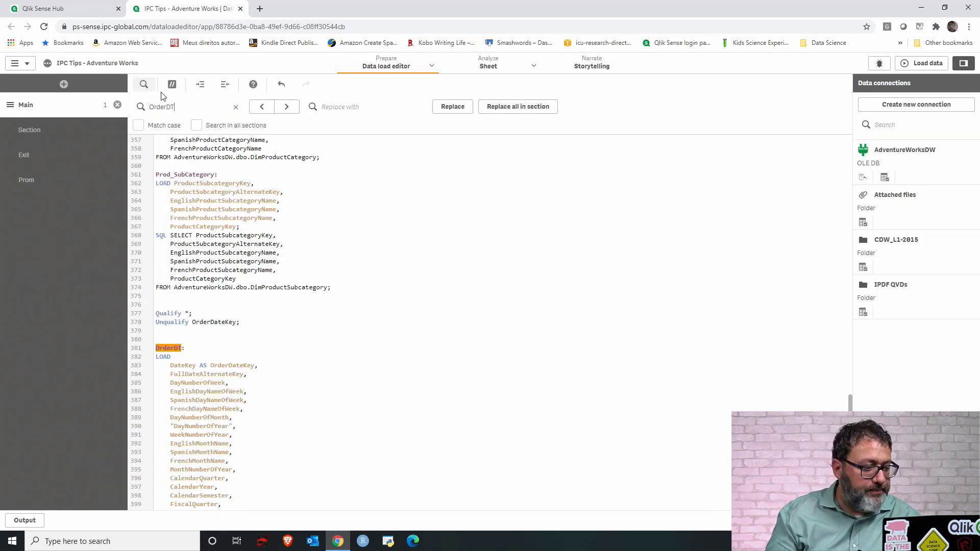
key("BackSpace")
key("BackSpace")
key("F12")
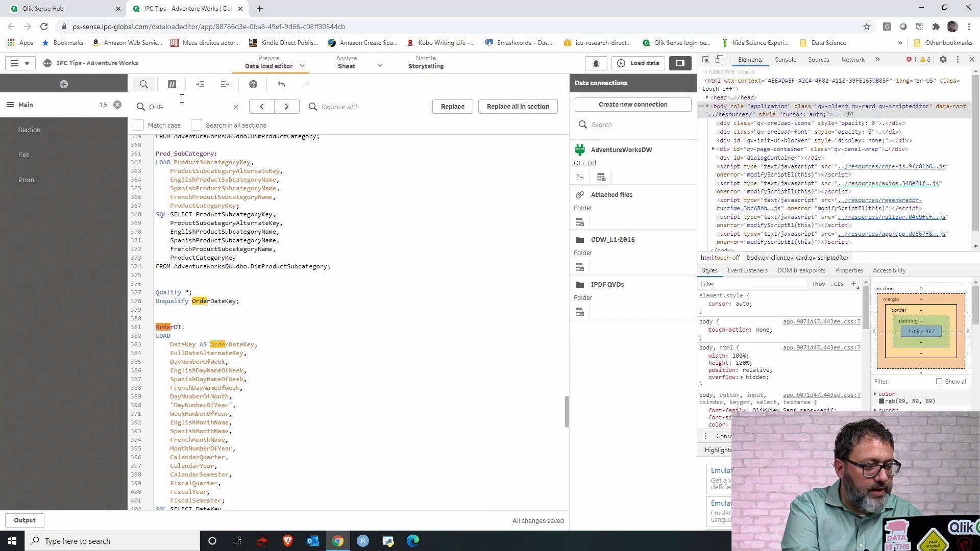
left_click(972, 60)
key("BackSpace")
key("BackSpace")
key("BackSpace")
key("BackSpace")
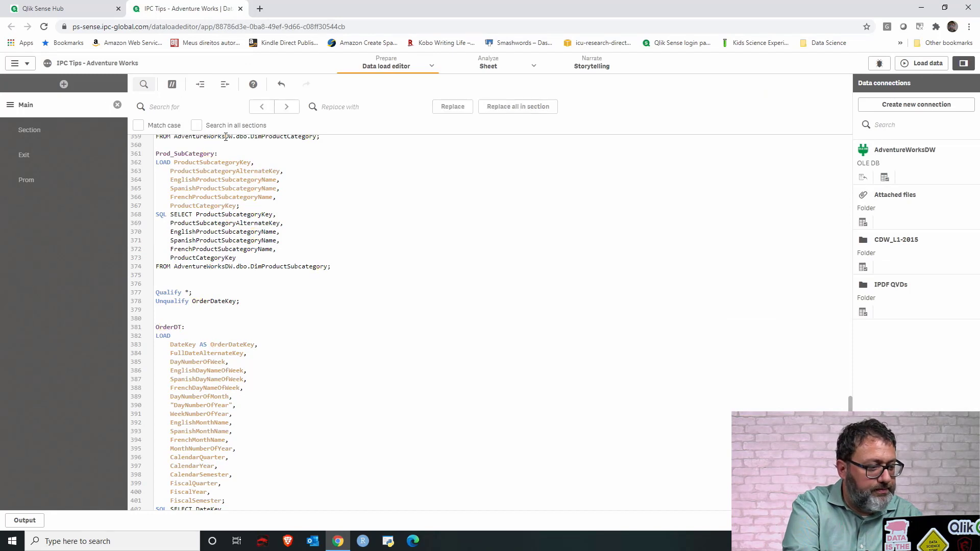
type("Ship")
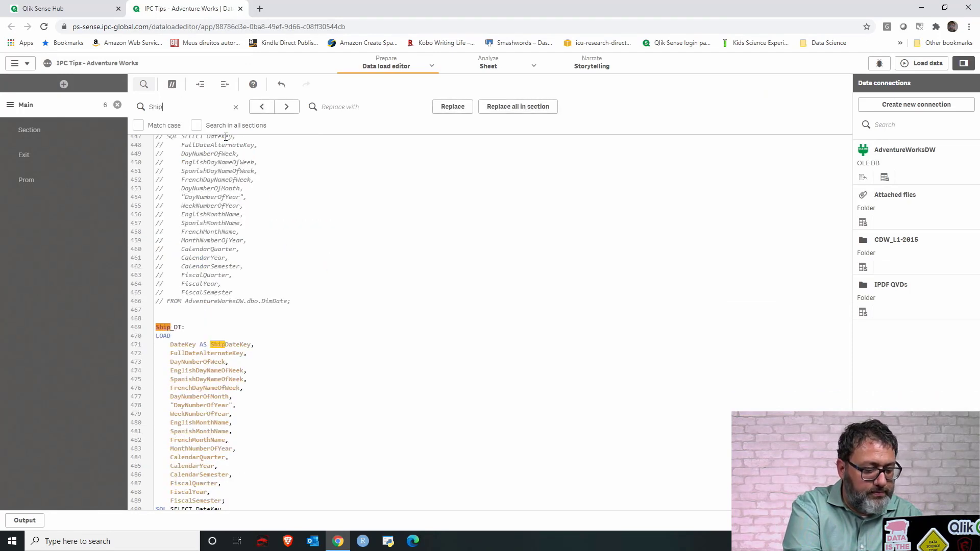
type("_DT")
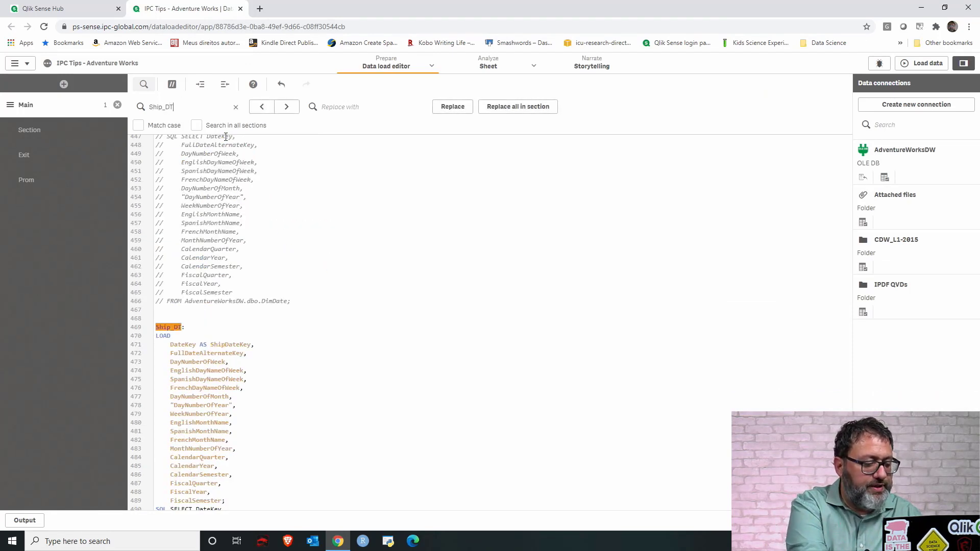
- Insert 'Qualify *;' and 'Unqualify ShipDateKey;' lines above the Ship_DT load
left_click(144, 84)
key("Return")
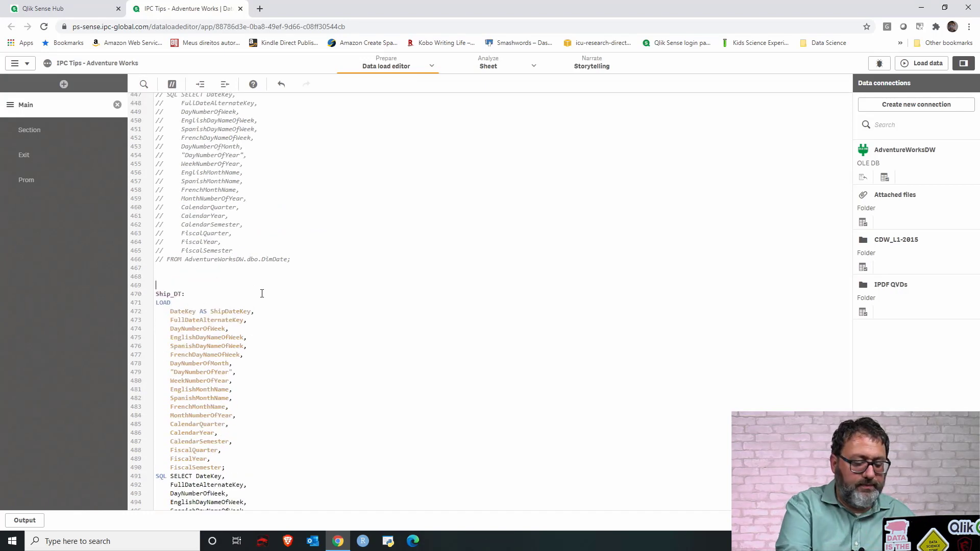
key("Up")
key("Return")
key("Up")
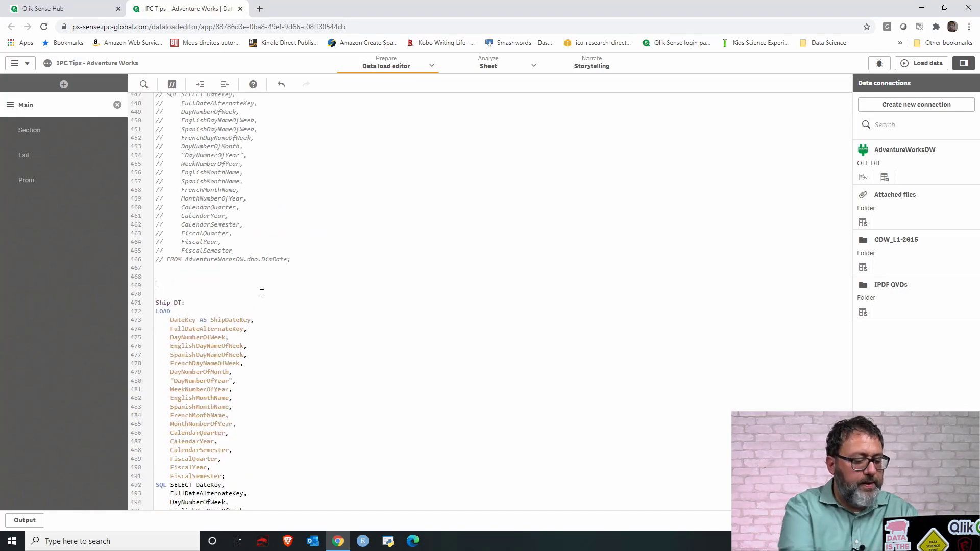
type("Qualify *;")
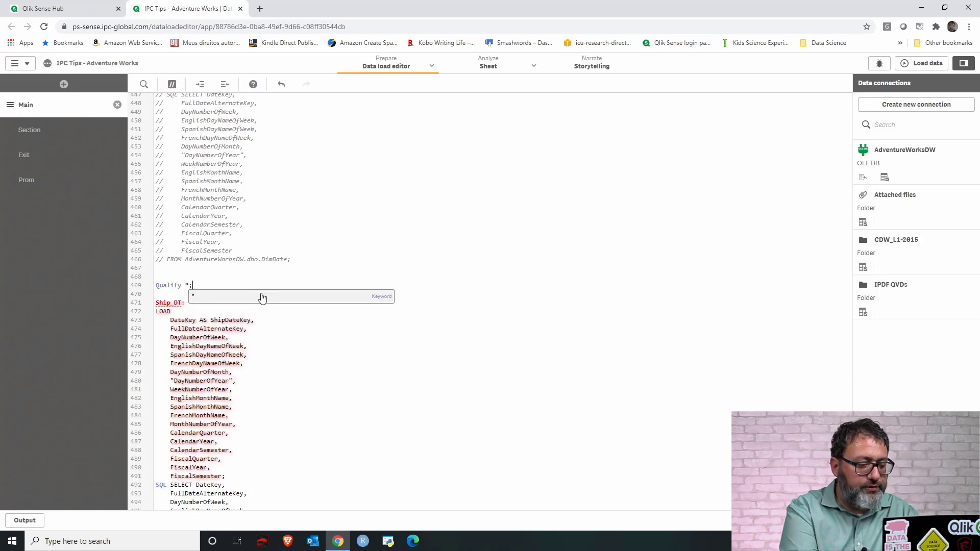
left_click(264, 279)
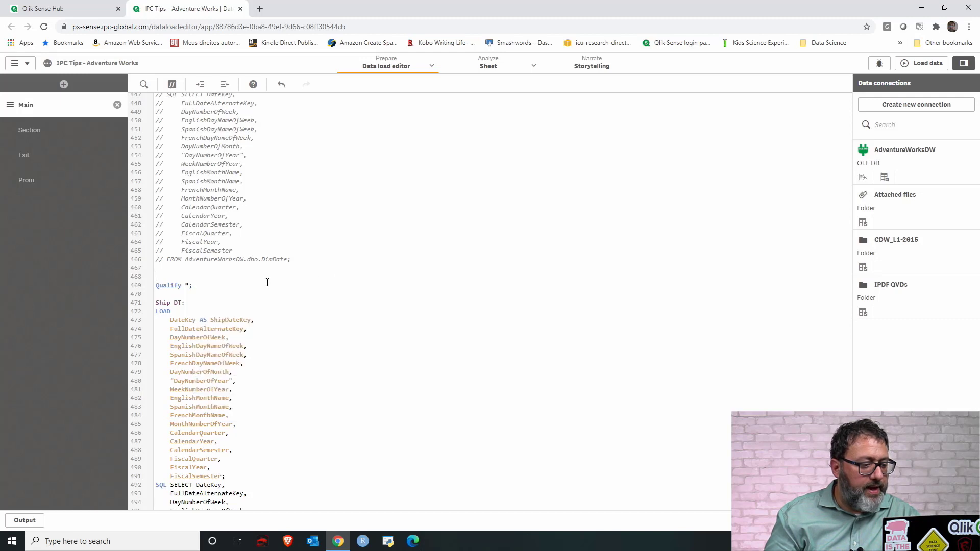
key("Return")
type("Un")
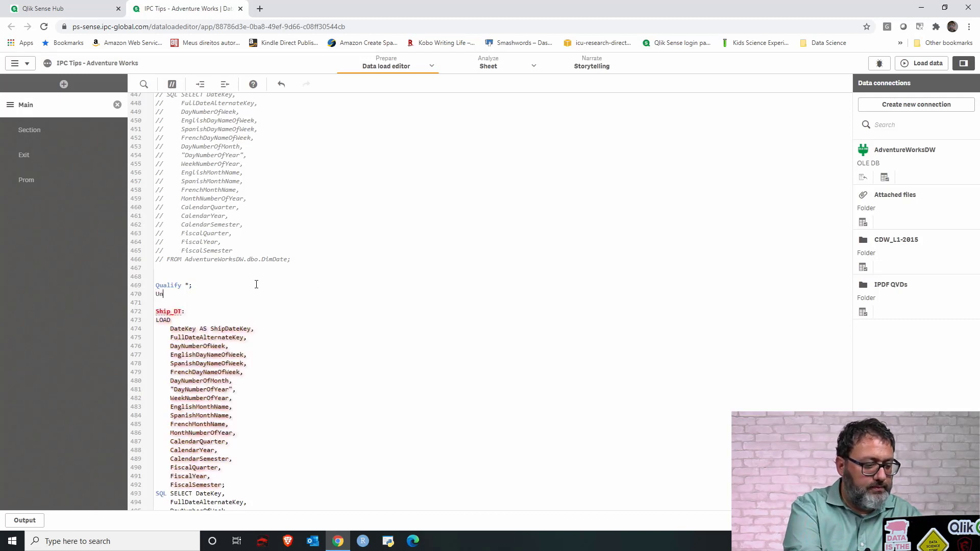
type("qualify")
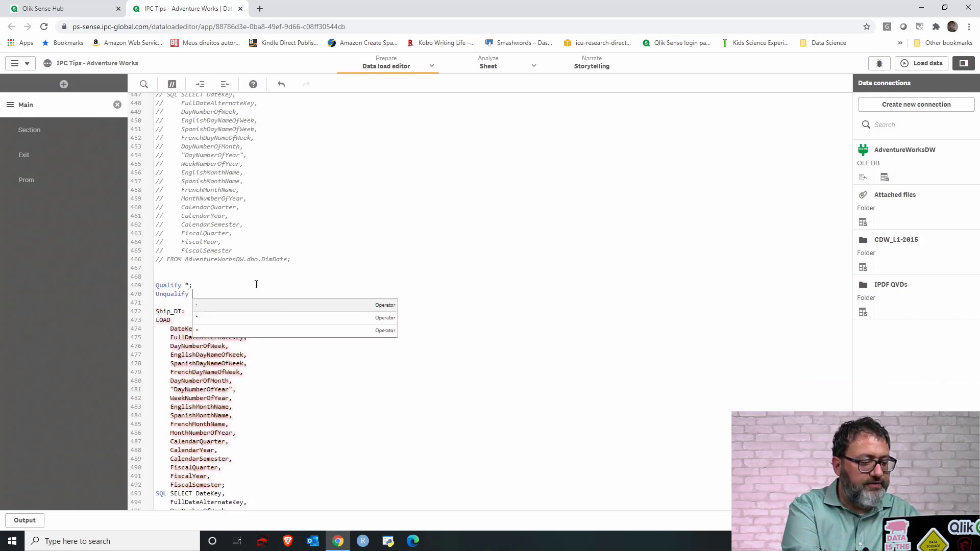
left_click(259, 284)
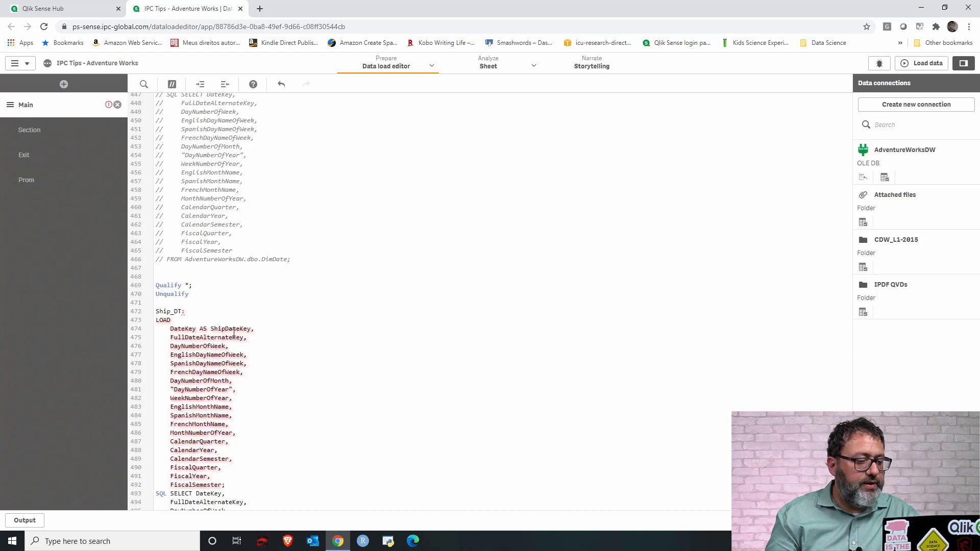
double_click(234, 329)
key("ctrl+c")
left_click(215, 294)
key("ctrl+v")
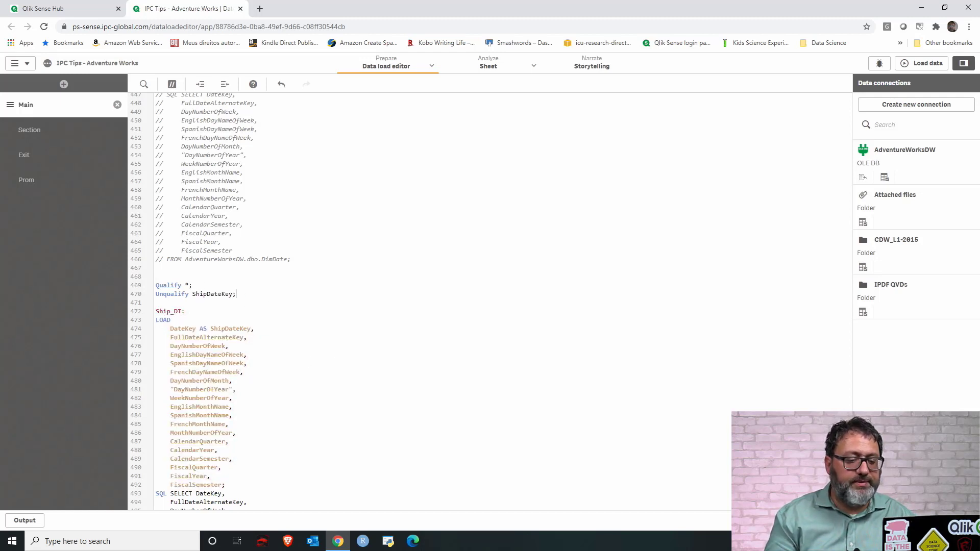
- Close the Ship_DT load with an 'Unqualify *;' line after its DimDate SELECT
scroll(439, 301, "down", 4)
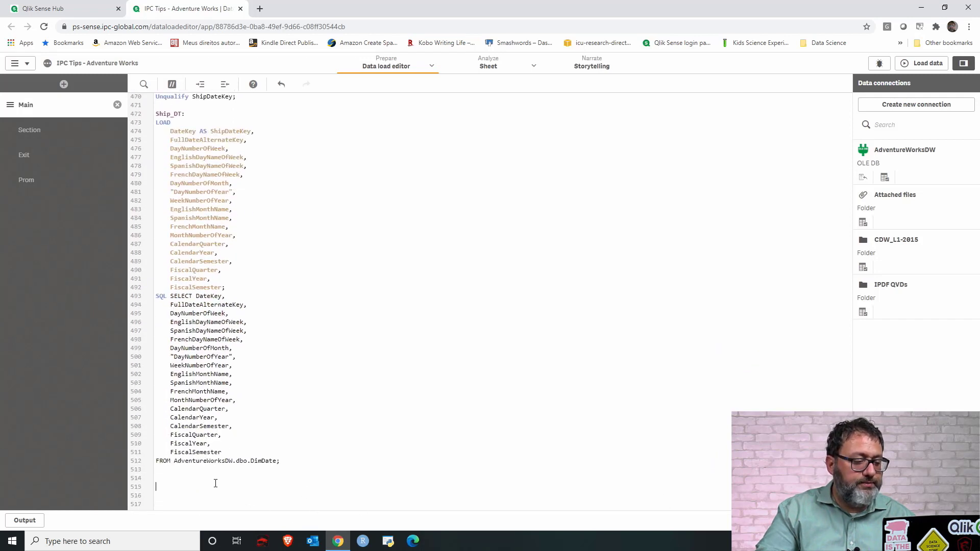
type("qua")
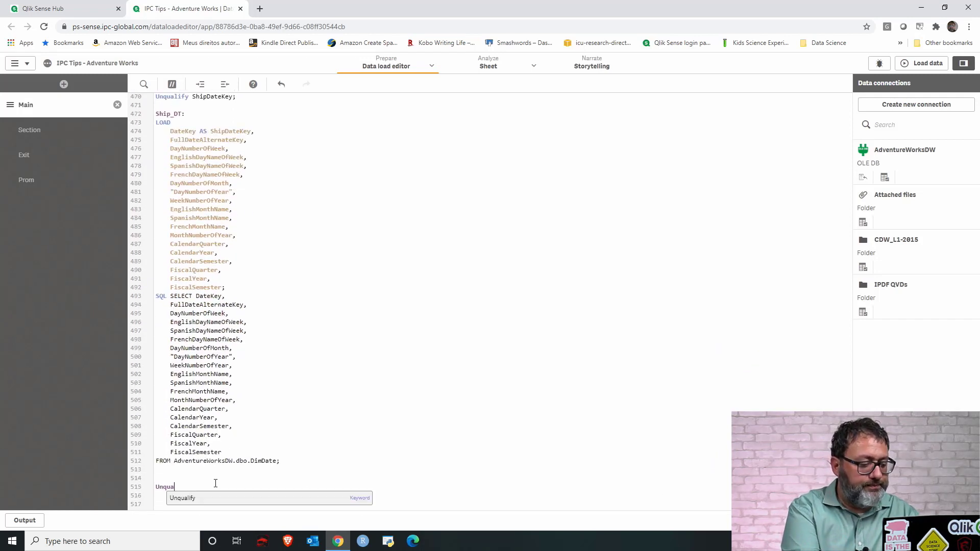
type("lify ")
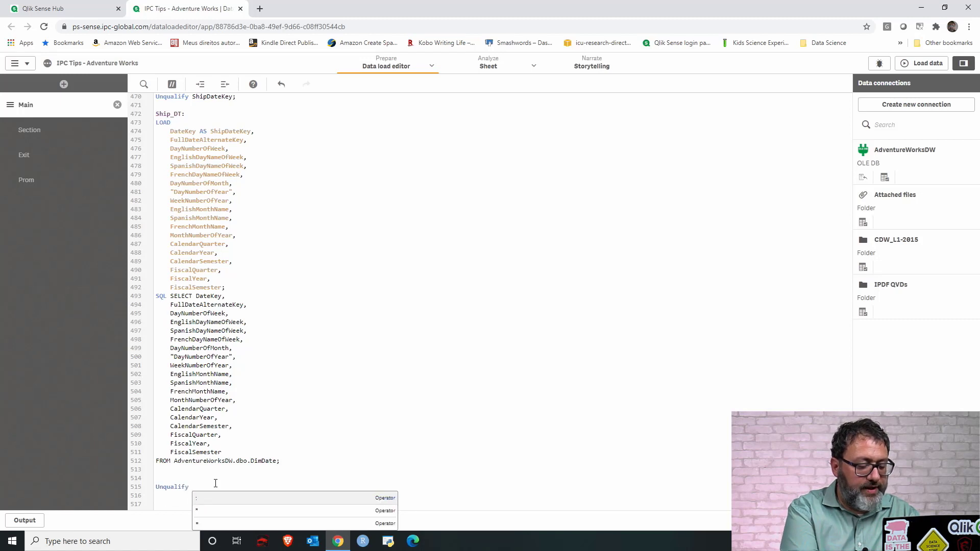
type("*")
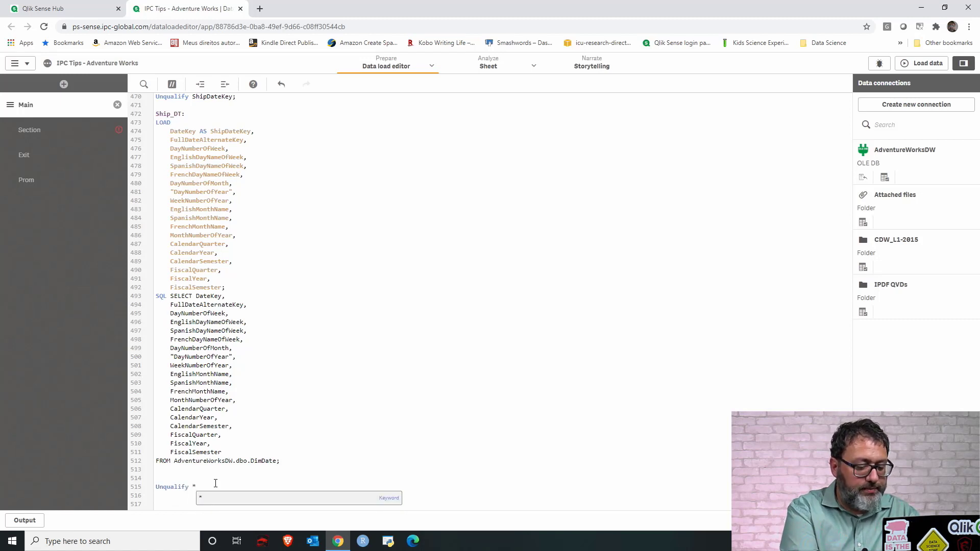
type(";")
left_click(207, 503)
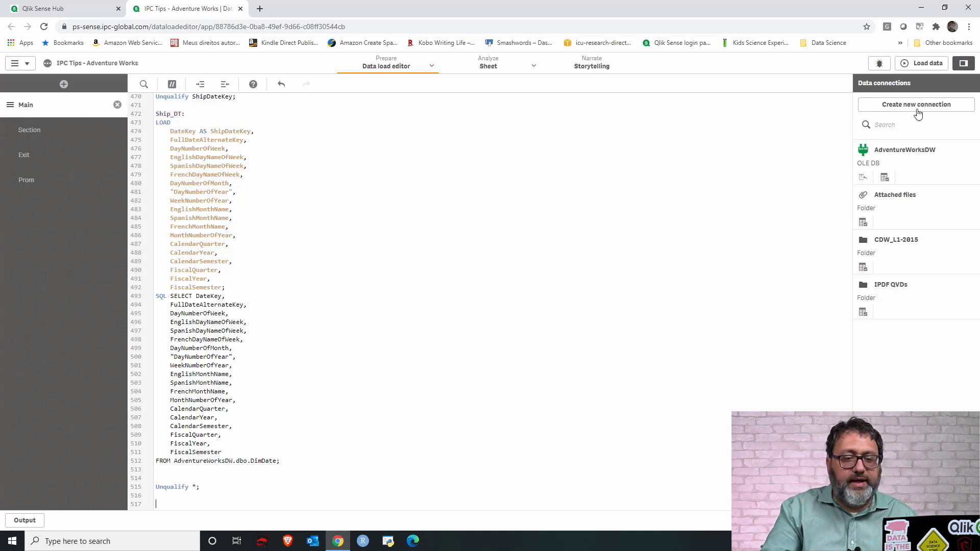
- Reload the data and dismiss the progress report with its circular-reference warning
left_click(925, 64)
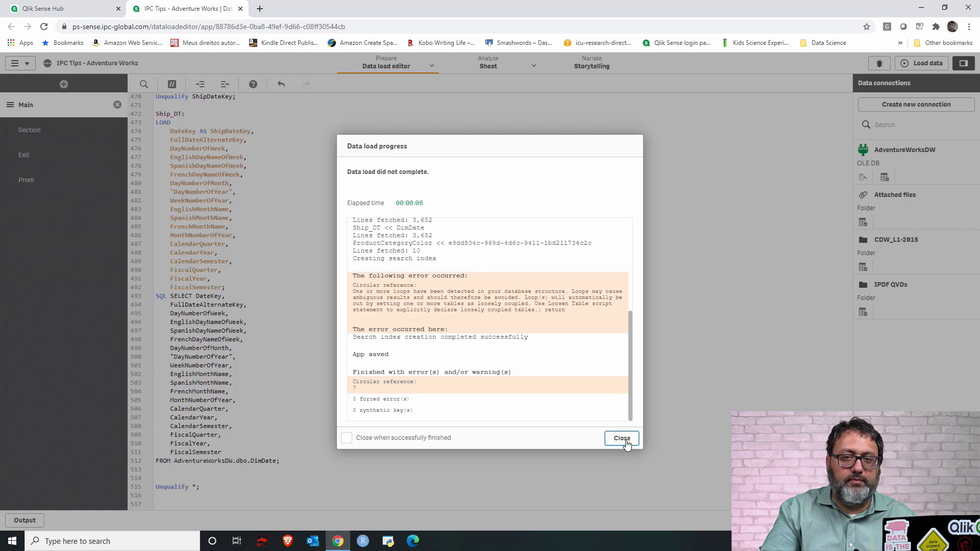
left_click(626, 444)
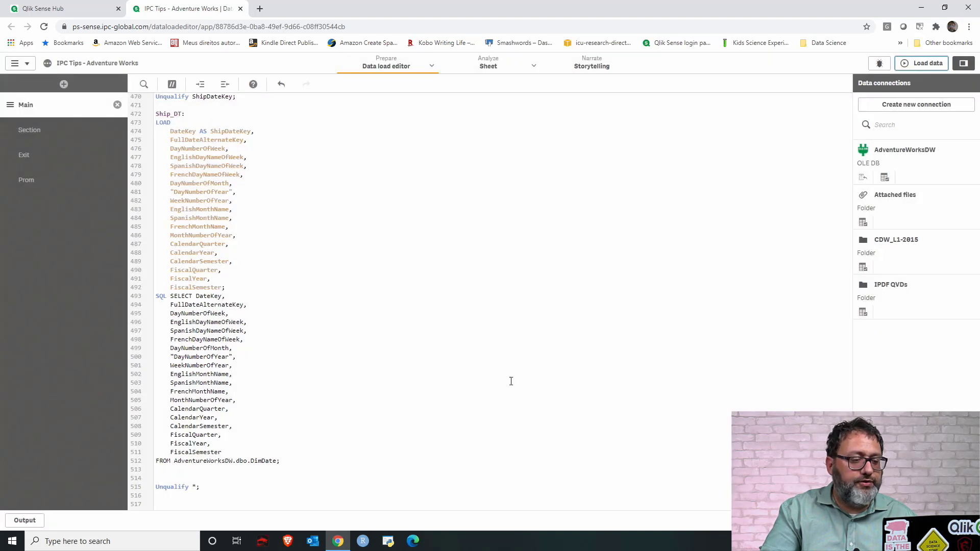
- In the data model viewer, move OrderDT aside and inspect the OrderDateKey and ShipDateKey links
left_click(431, 68)
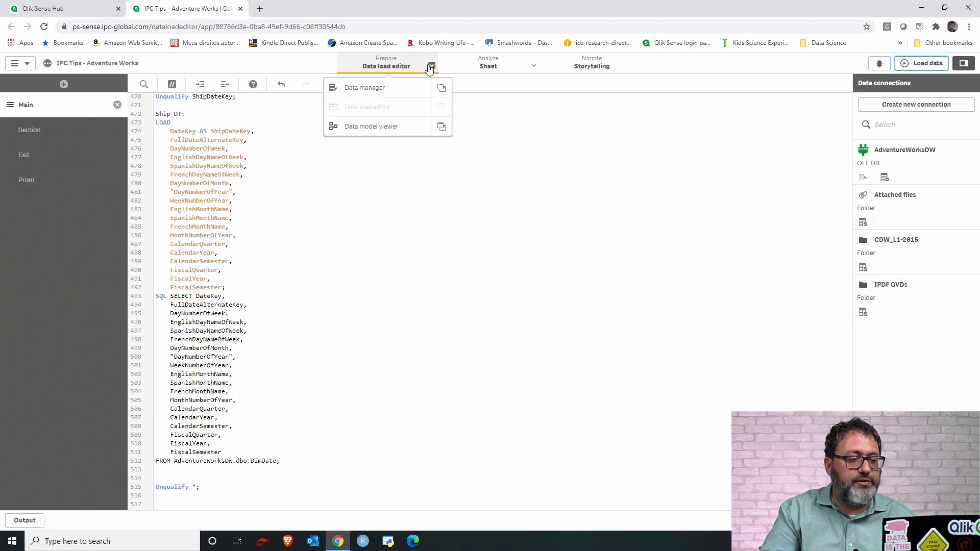
left_click(401, 129)
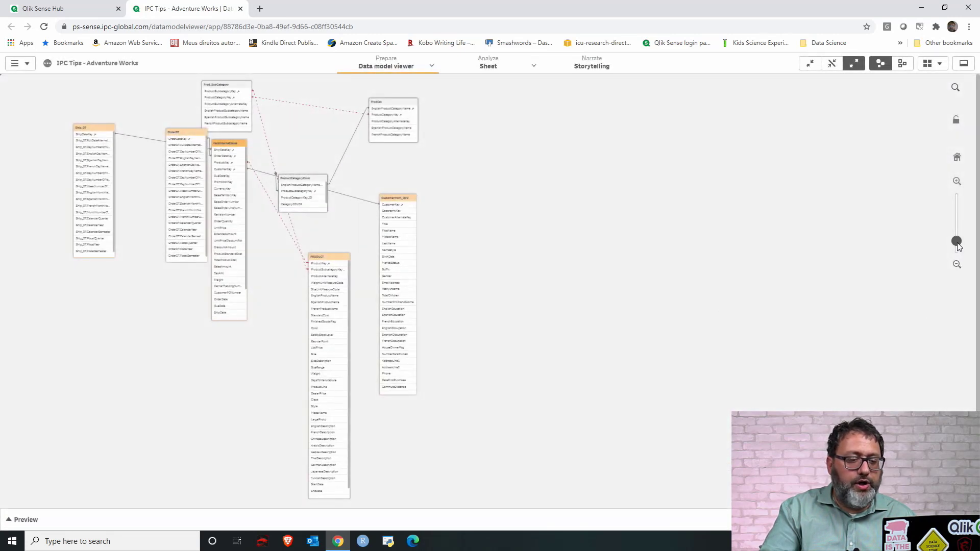
left_click_drag(956, 242, 957, 233)
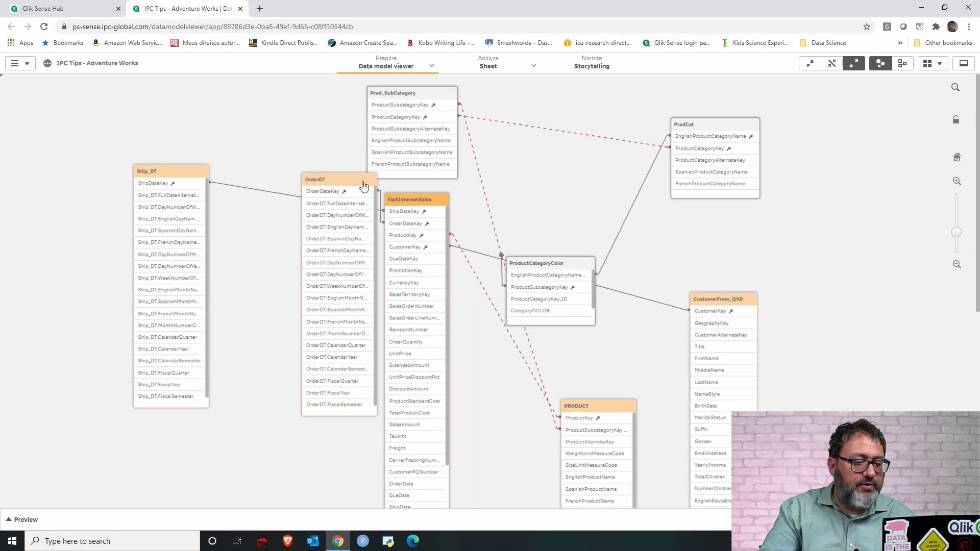
left_click_drag(356, 185, 300, 261)
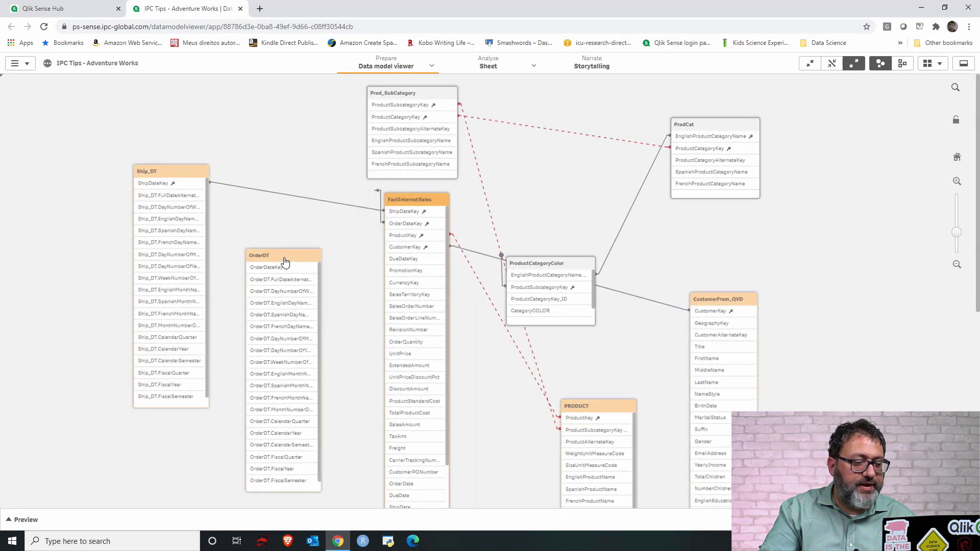
left_click(262, 273)
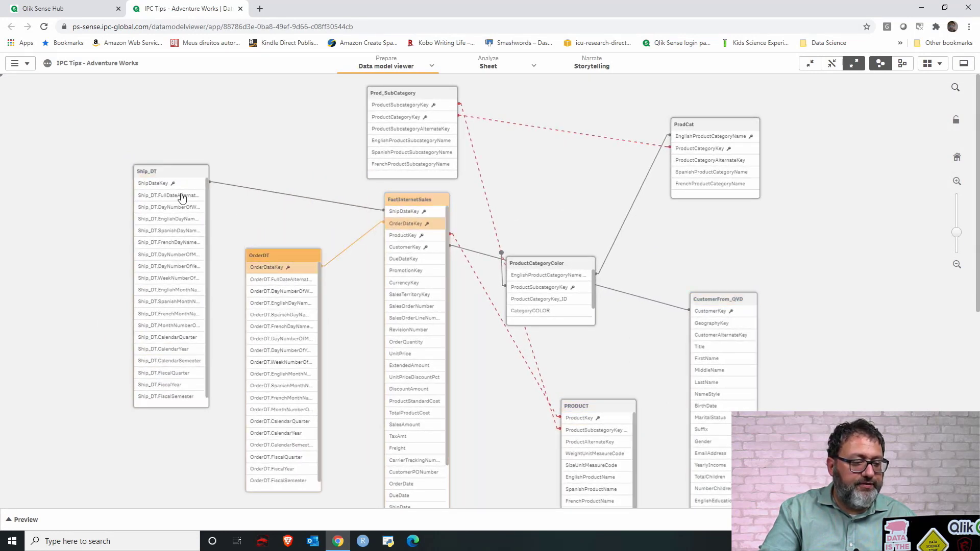
left_click(159, 186)
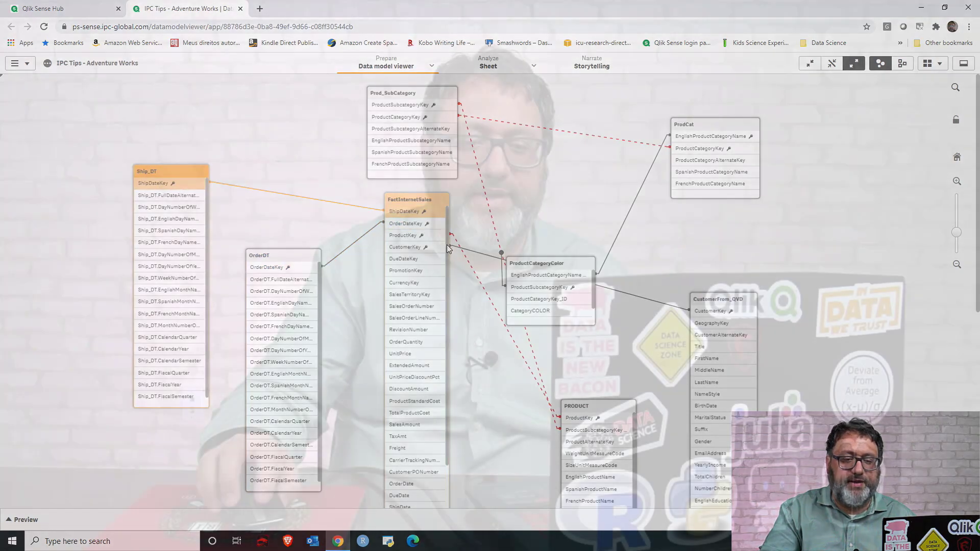